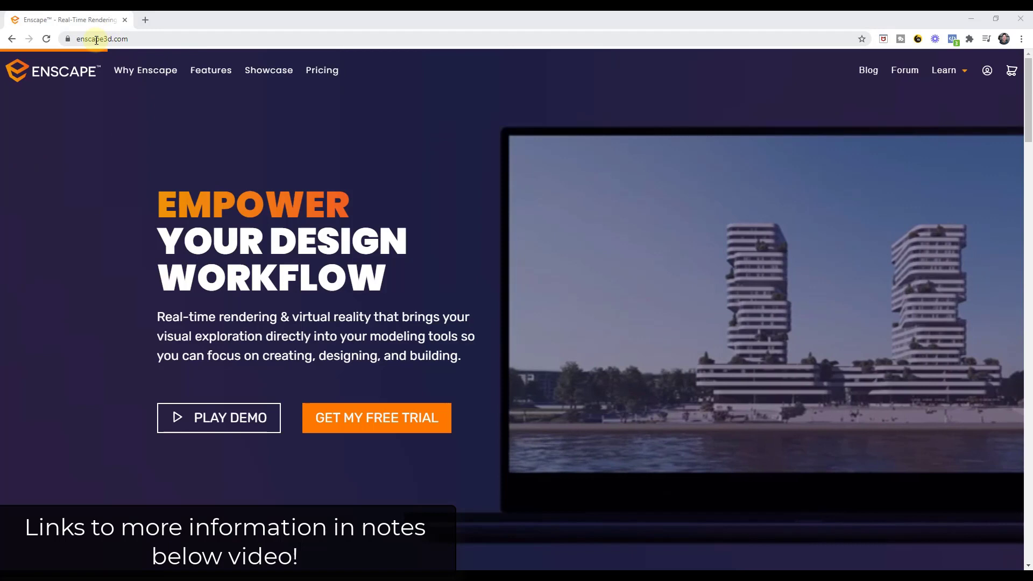
Open the Enscape 3.0 release post from the Enscape blog and scroll to its introduction
click(871, 73)
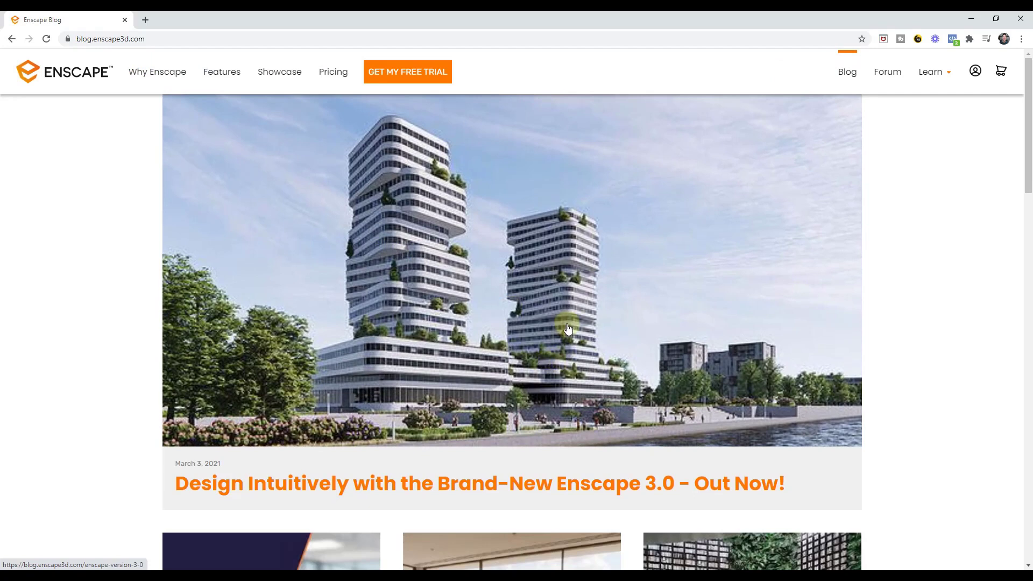
click(565, 325)
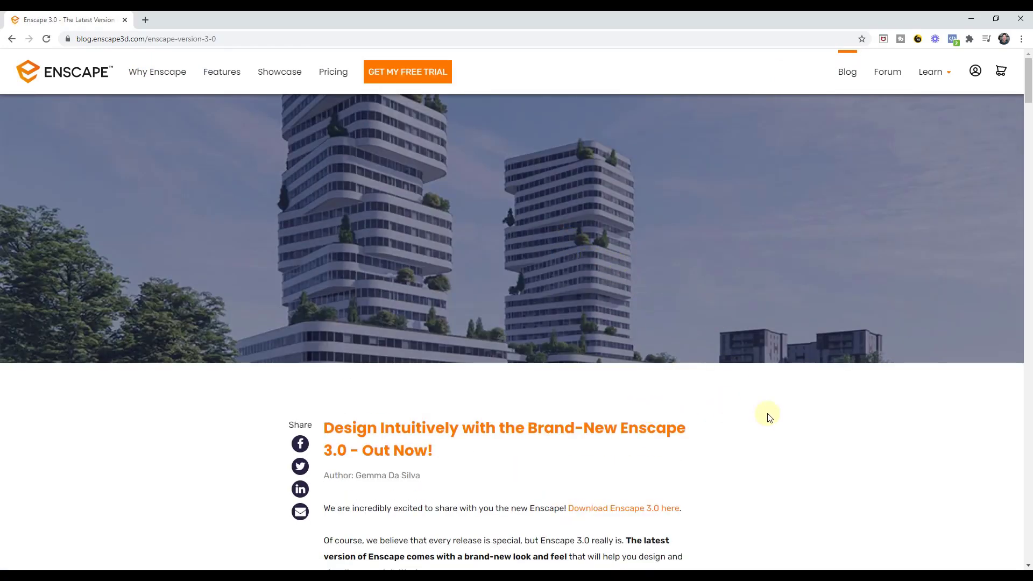
scroll(770, 419, down, 5)
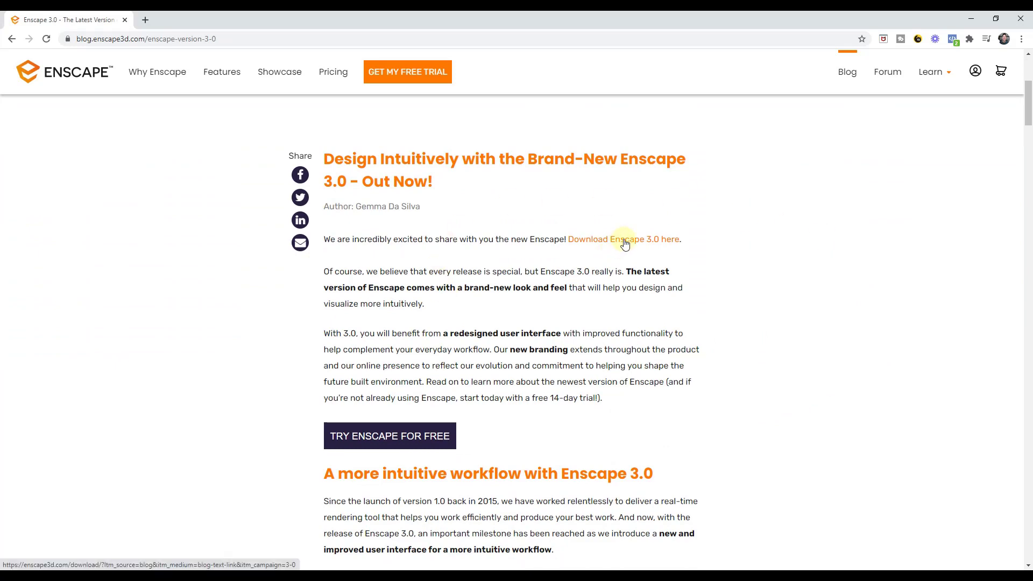
scroll(699, 268, up, 1)
scroll(732, 270, down, 2)
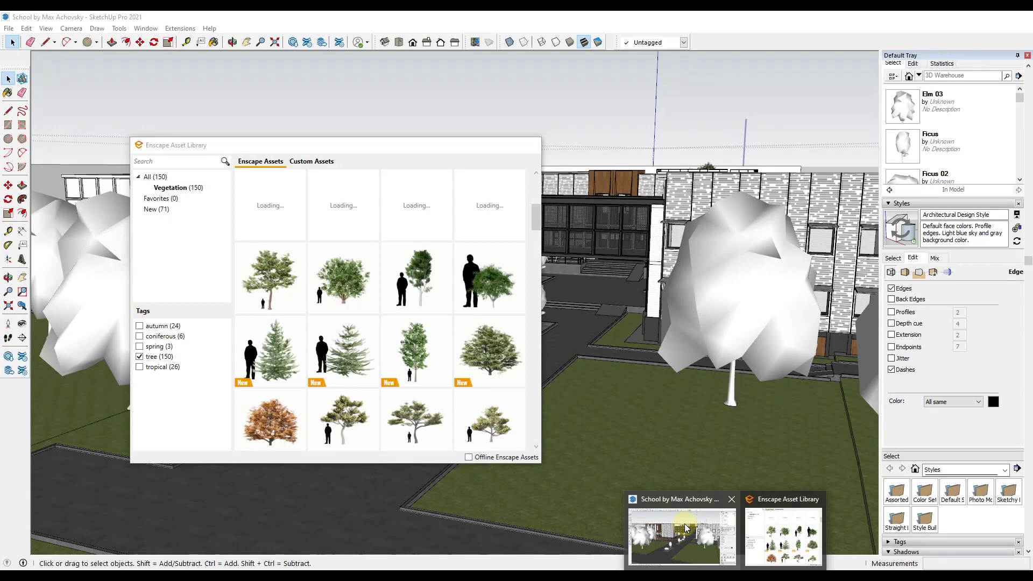
Bring the SketchUp school model to the front from the taskbar
click(764, 524)
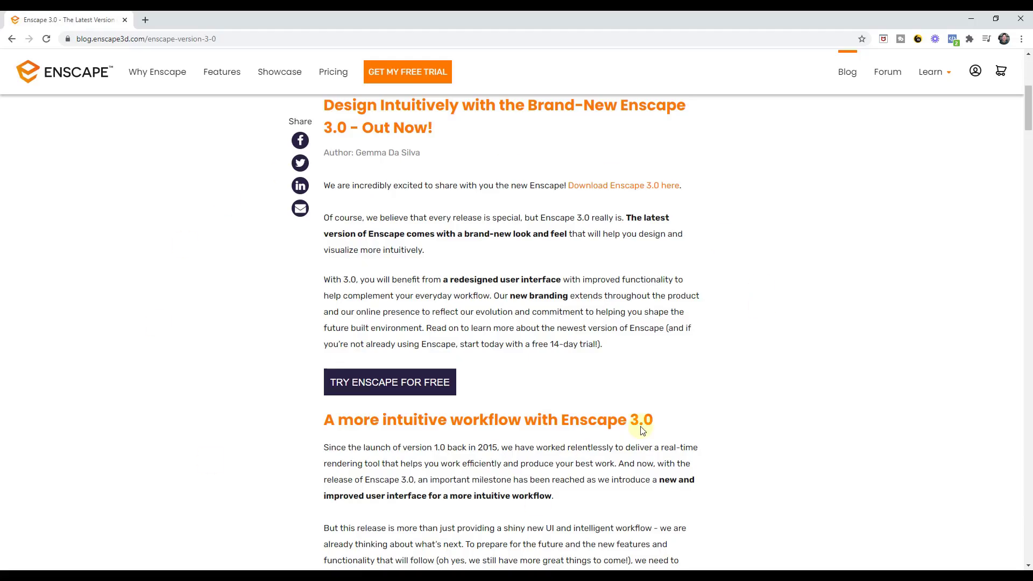
Scroll the Enscape 3.0 post to 'Introducing the new Enscape user interface', then return to SketchUp
scroll(641, 430, down, 8)
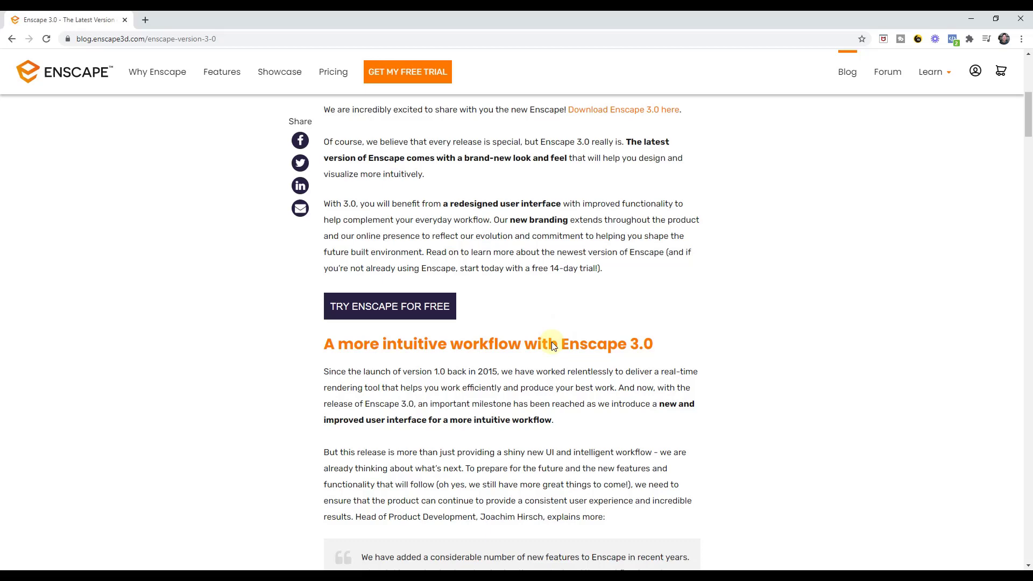
scroll(793, 310, down, 4)
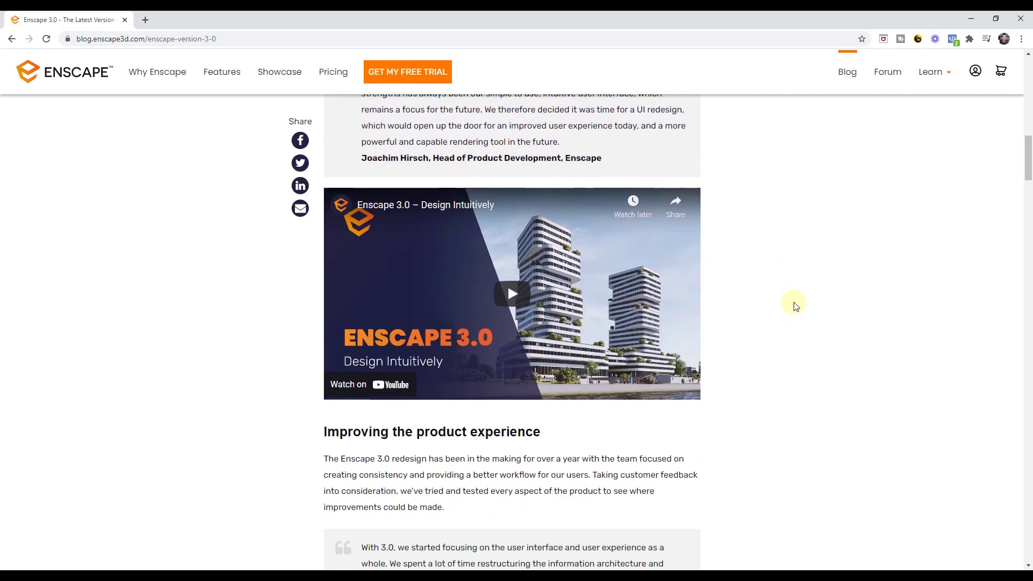
scroll(489, 428, down, 7)
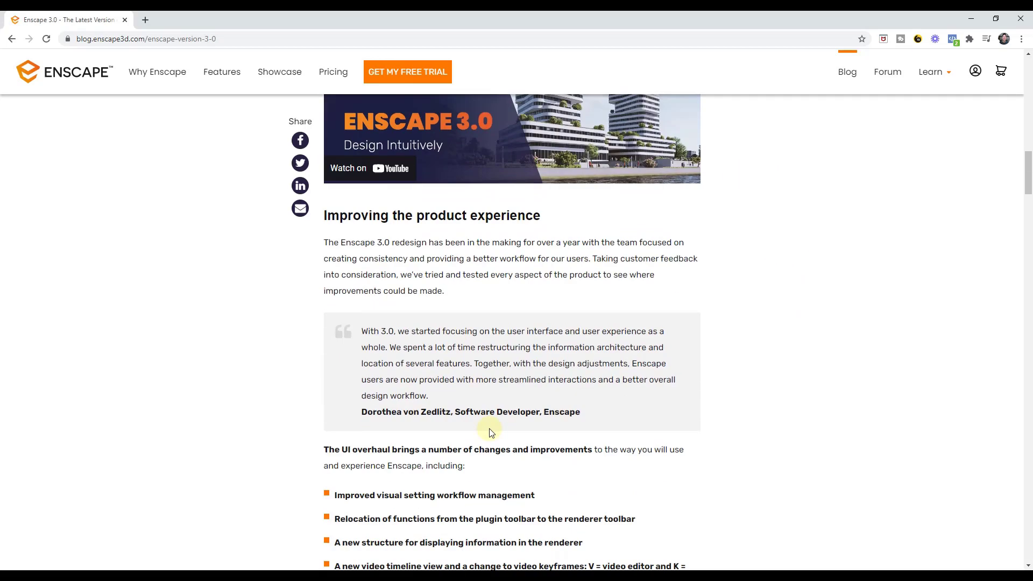
scroll(599, 404, down, 1)
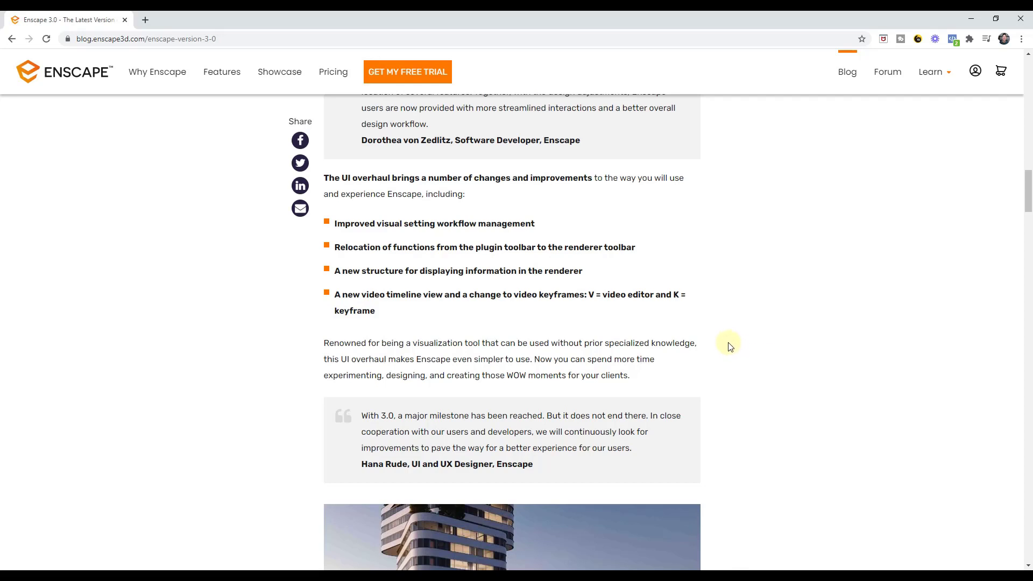
scroll(565, 253, down, 10)
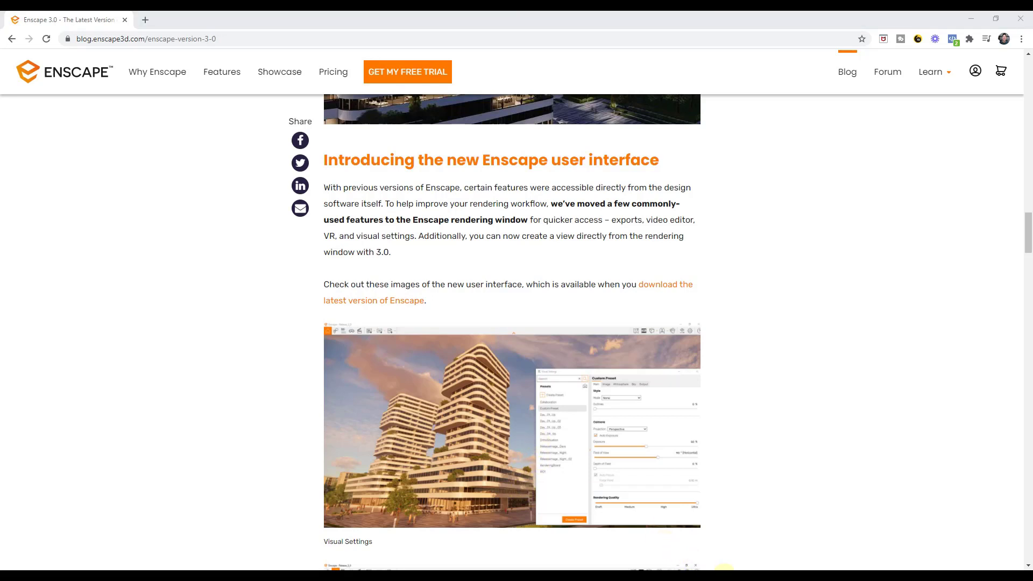
mouse_move(724, 568)
click(667, 537)
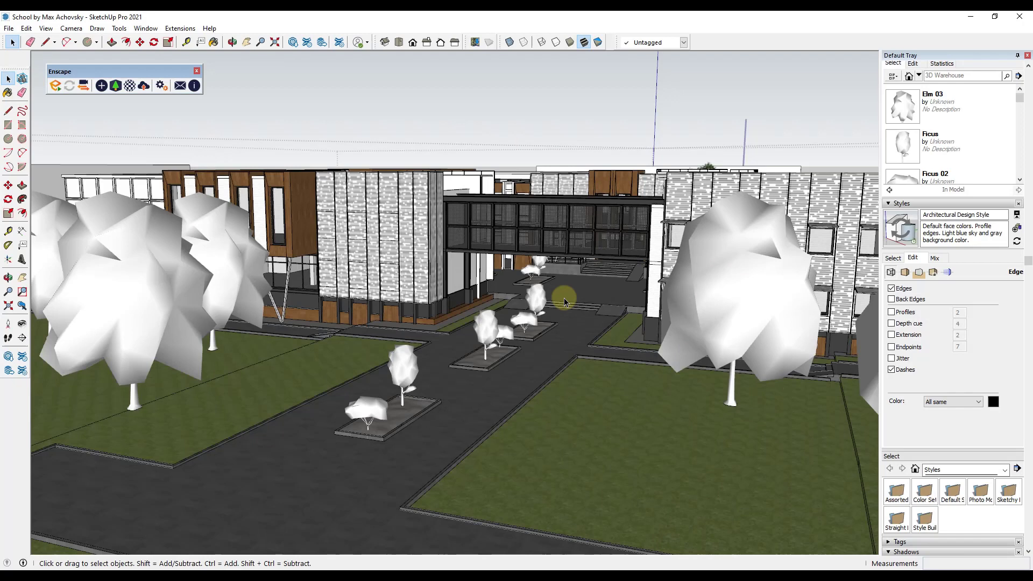
Launch the Enscape real-time render, fly forward toward the courtyard, then minimize it
click(56, 87)
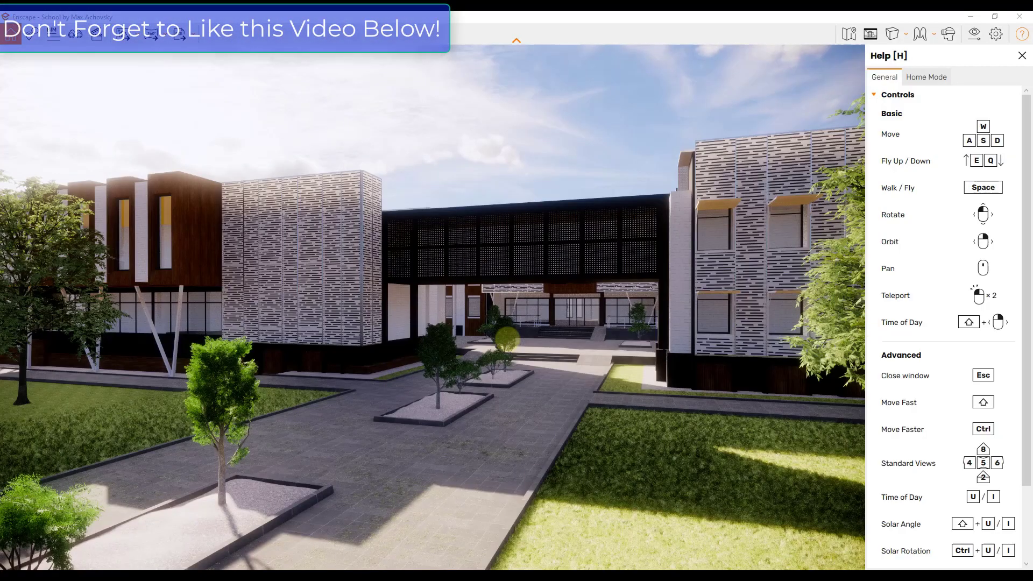
key(w)
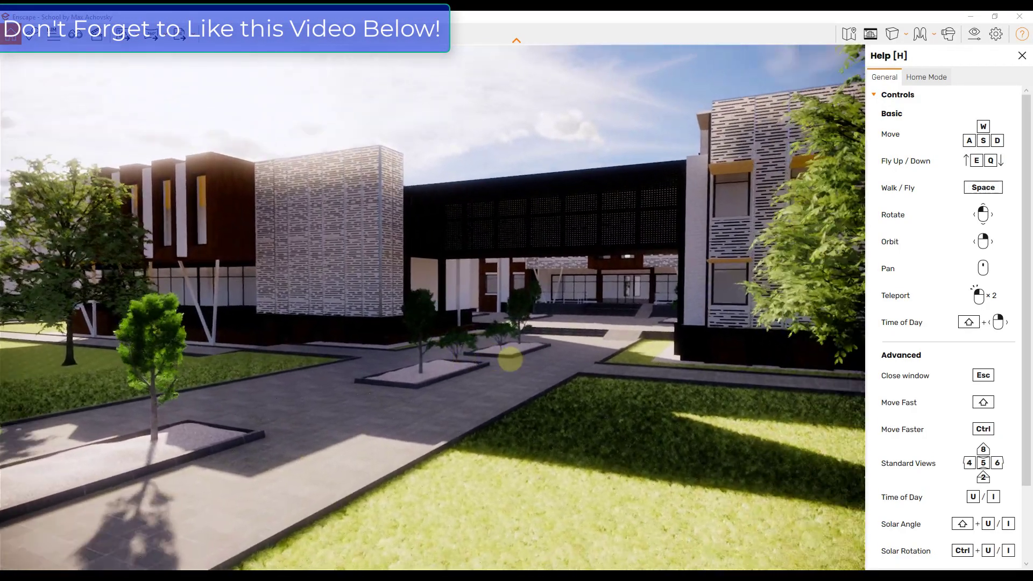
click(970, 16)
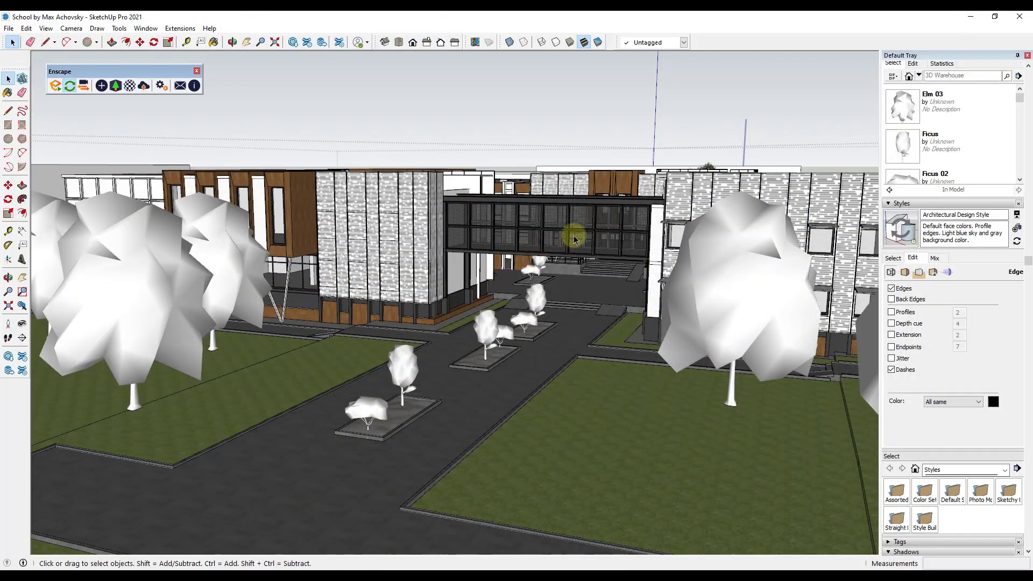
Restore the Enscape render window of the school courtyard from the taskbar
mouse_move(726, 570)
click(796, 542)
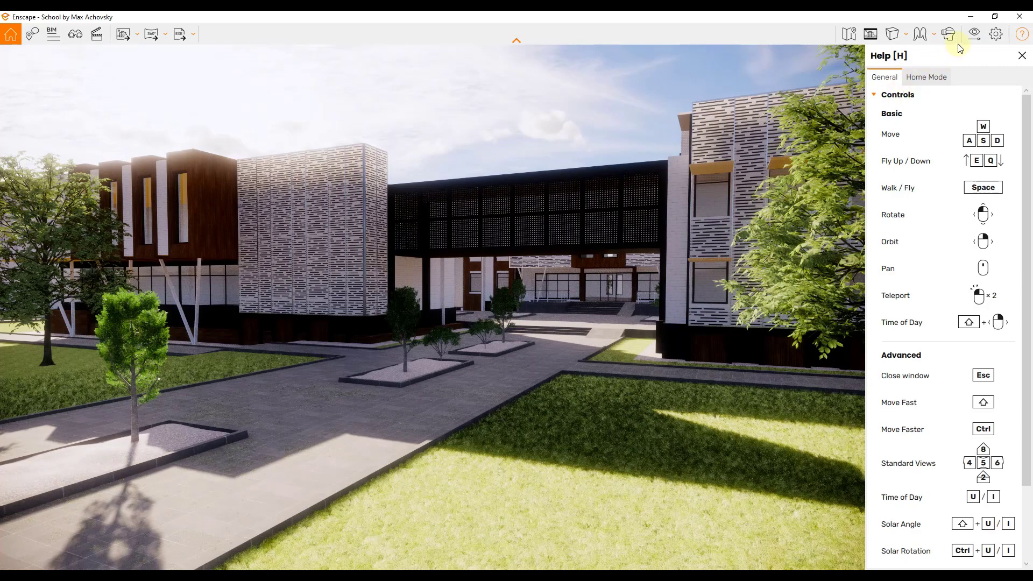
Set the render exposure to 63% in Visual Settings
click(975, 34)
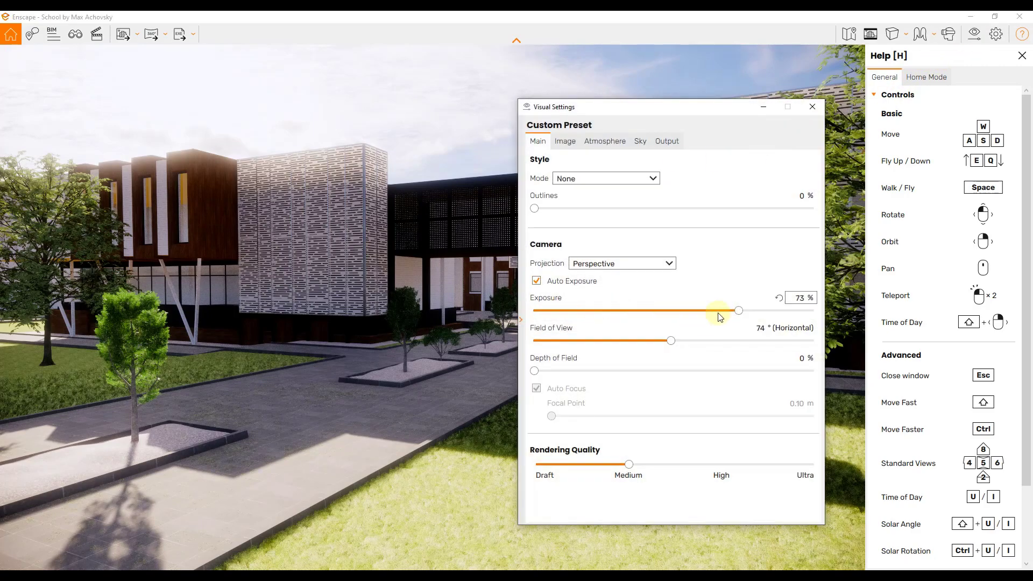
drag(738, 311, 682, 311)
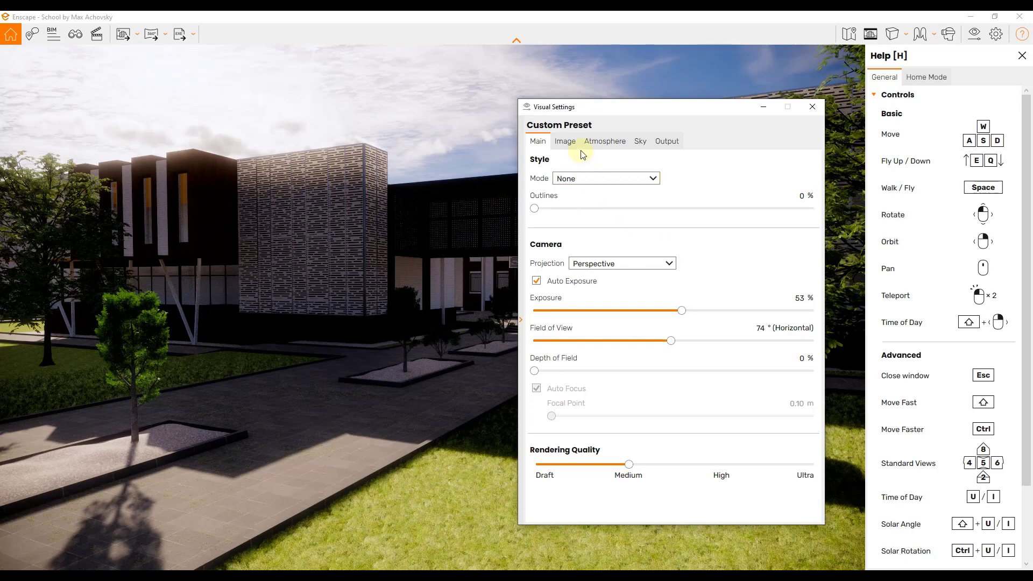
drag(611, 110, 613, 88)
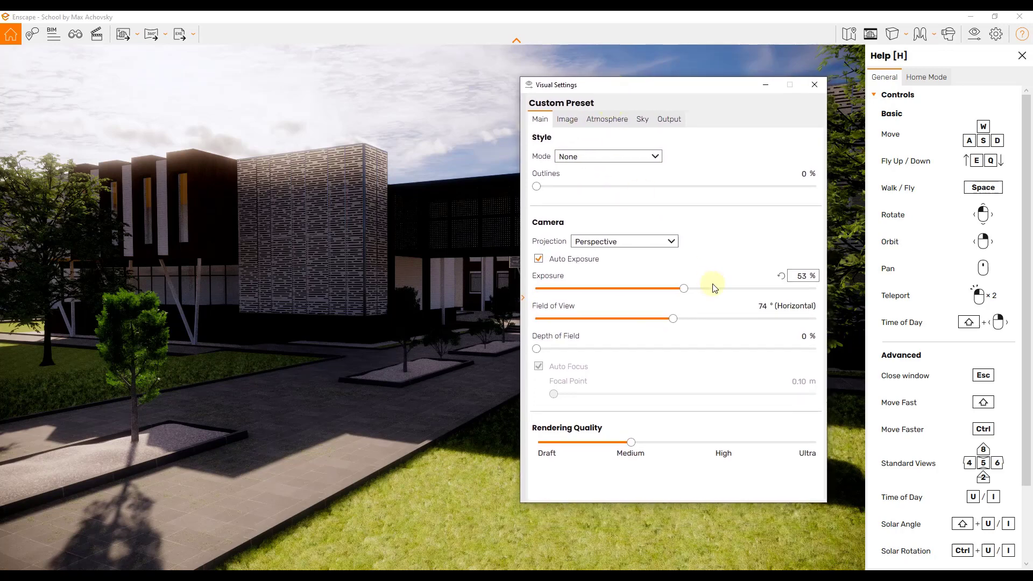
drag(684, 289, 713, 289)
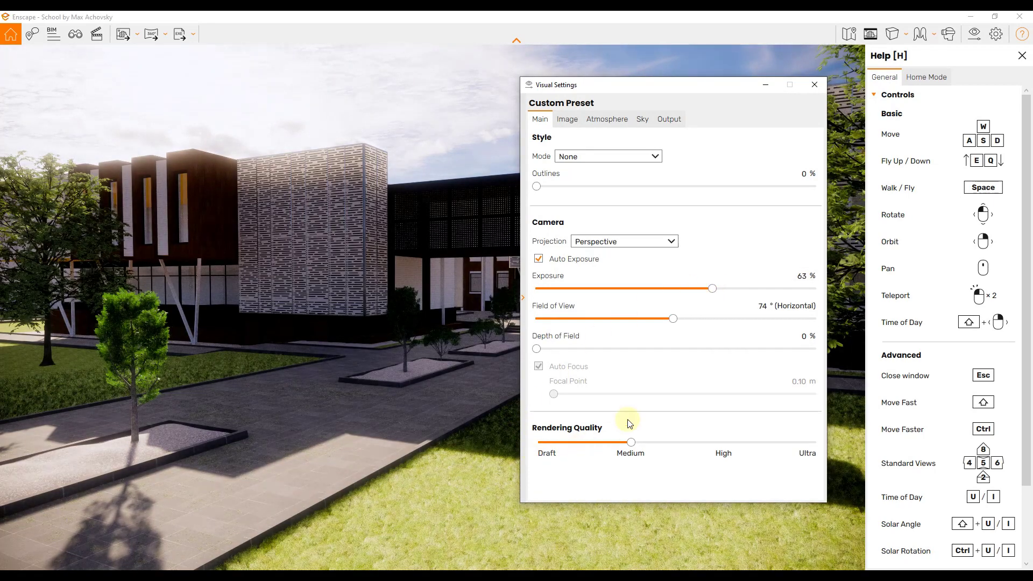
Rotate the sky horizon to 262° on the Sky tab
click(568, 119)
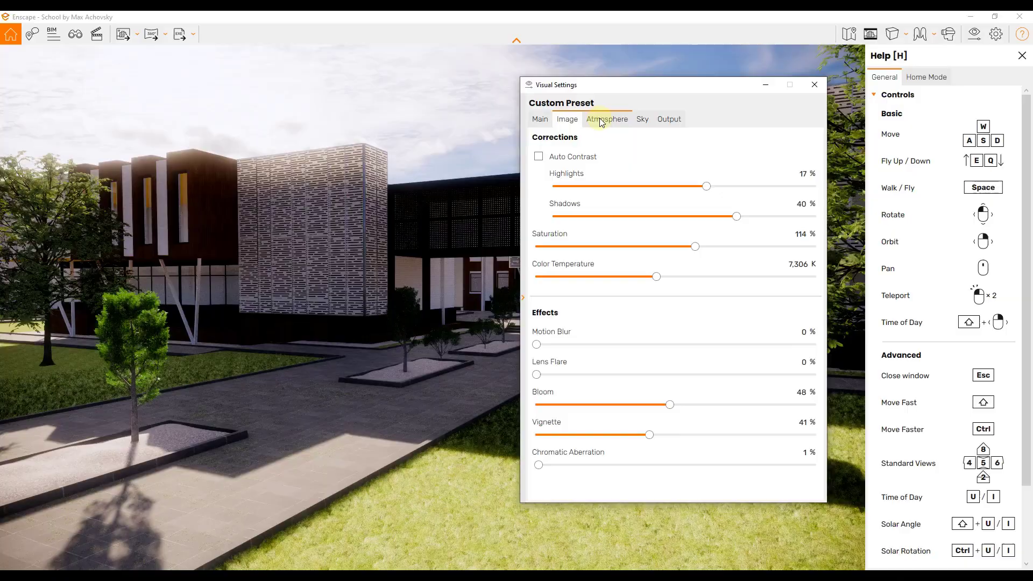
click(605, 119)
click(644, 119)
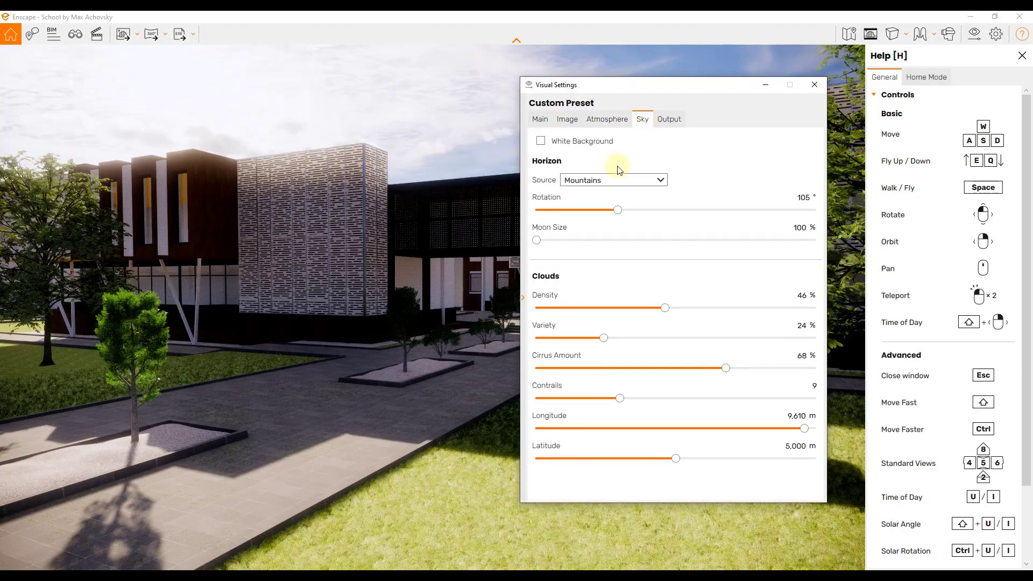
drag(617, 210, 571, 214)
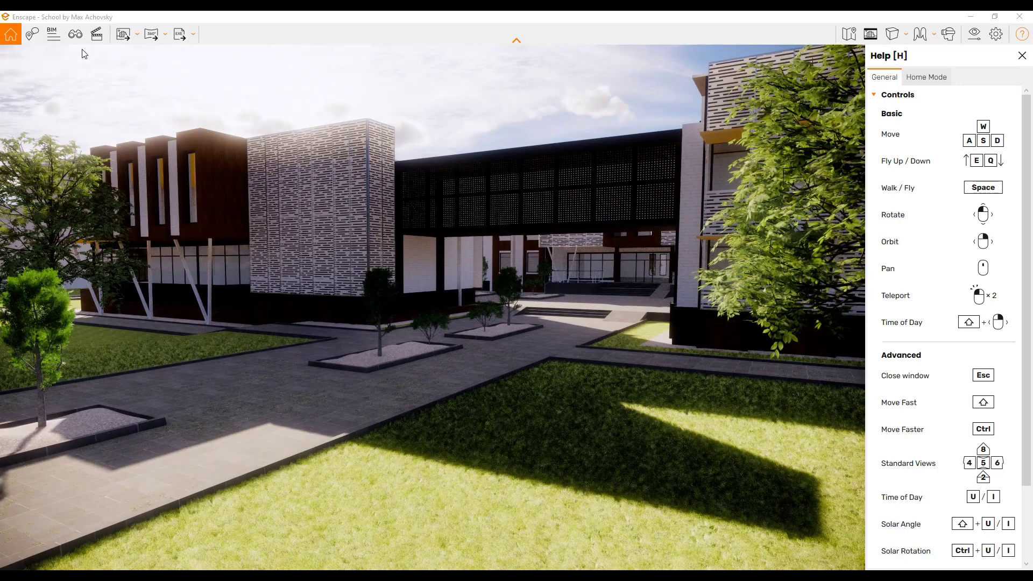
In the Video Editor, add three courtyard camera keyframes, extending the video to 15 seconds
click(98, 35)
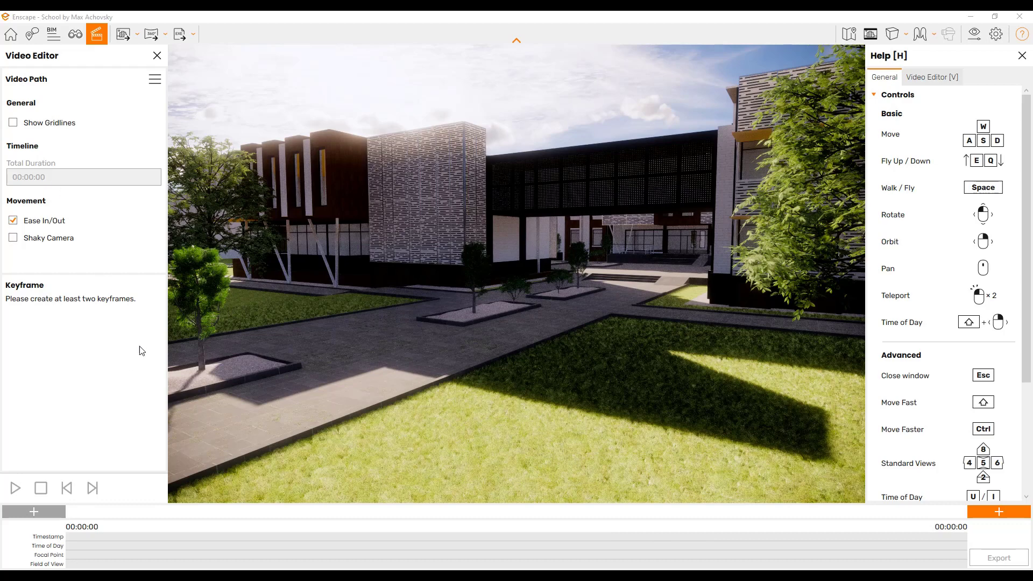
click(33, 511)
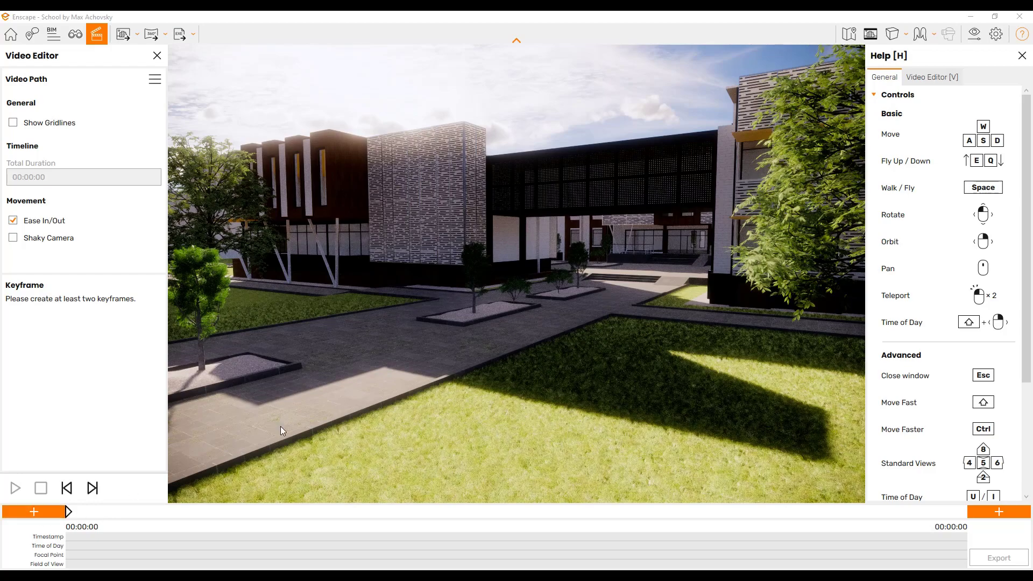
drag(466, 374, 454, 374)
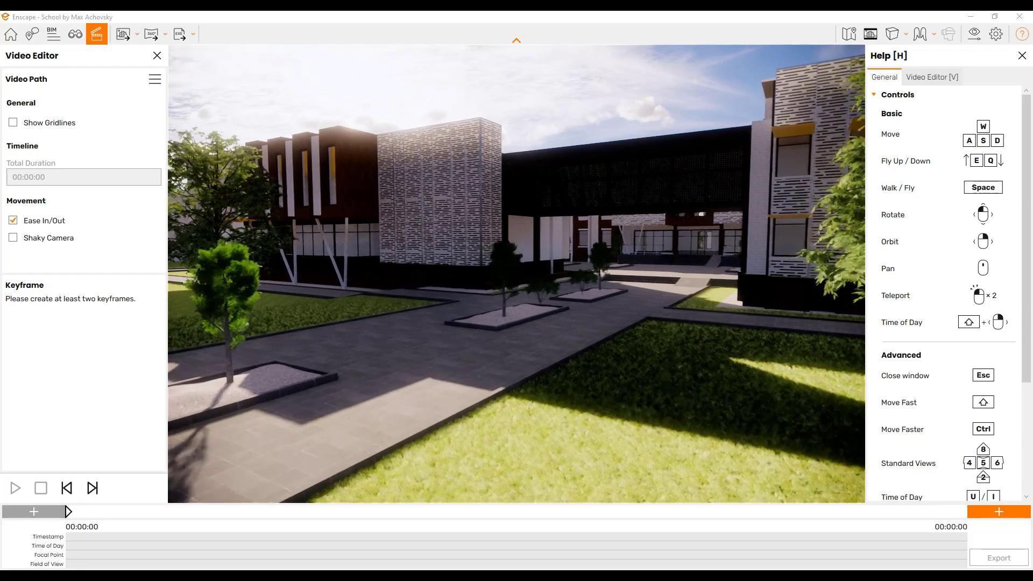
key(w)
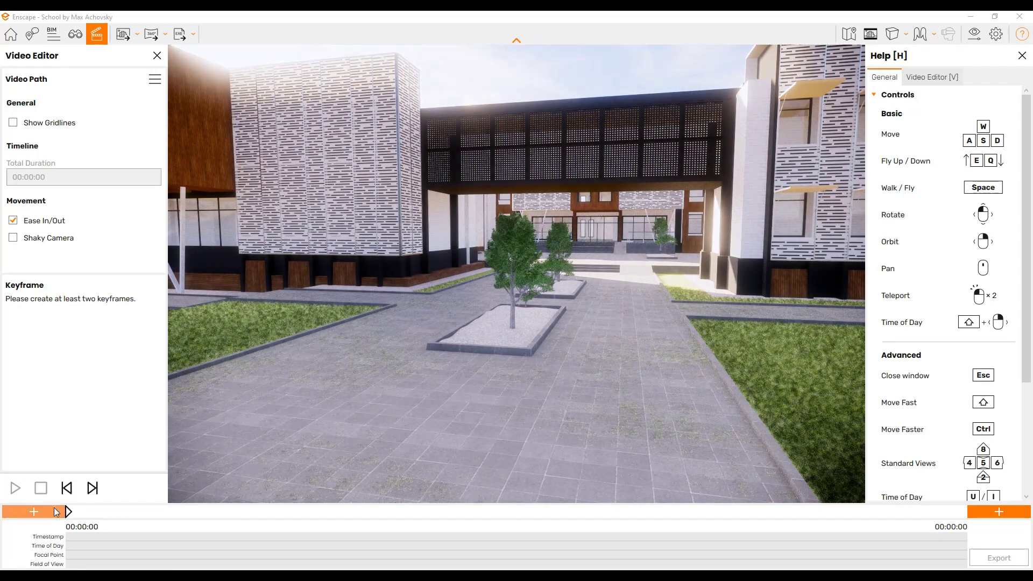
click(995, 512)
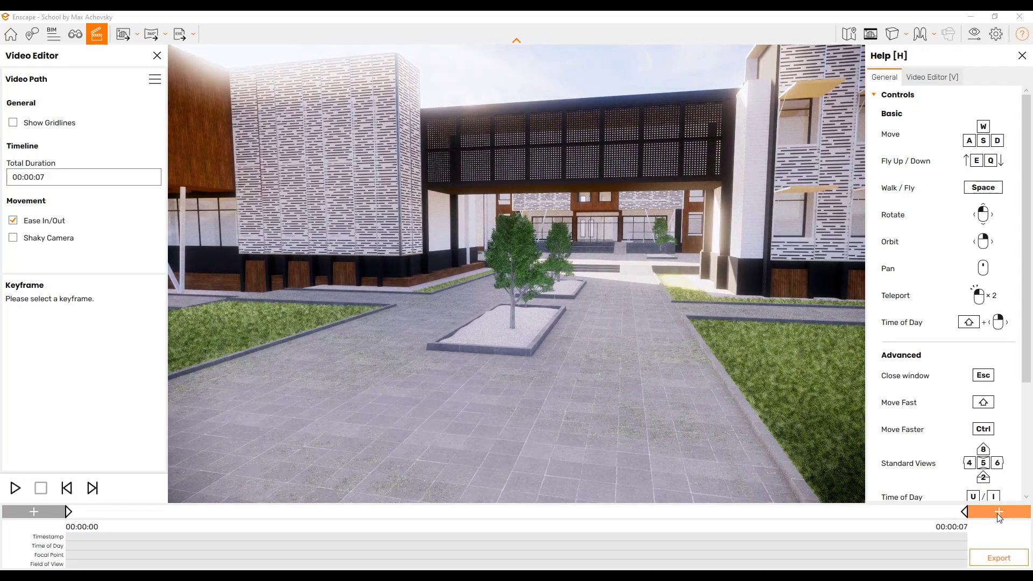
drag(365, 338, 490, 341)
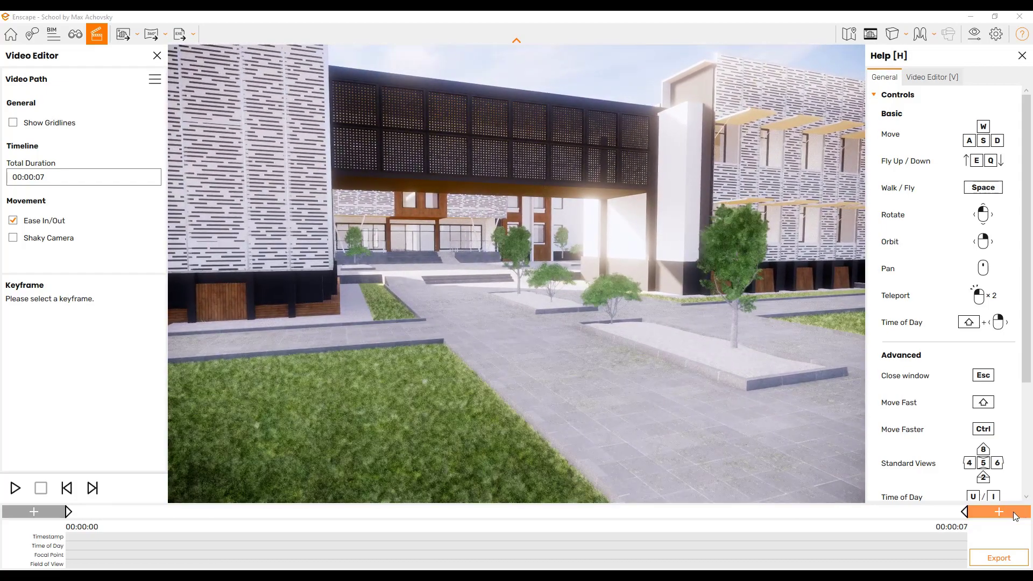
click(1014, 516)
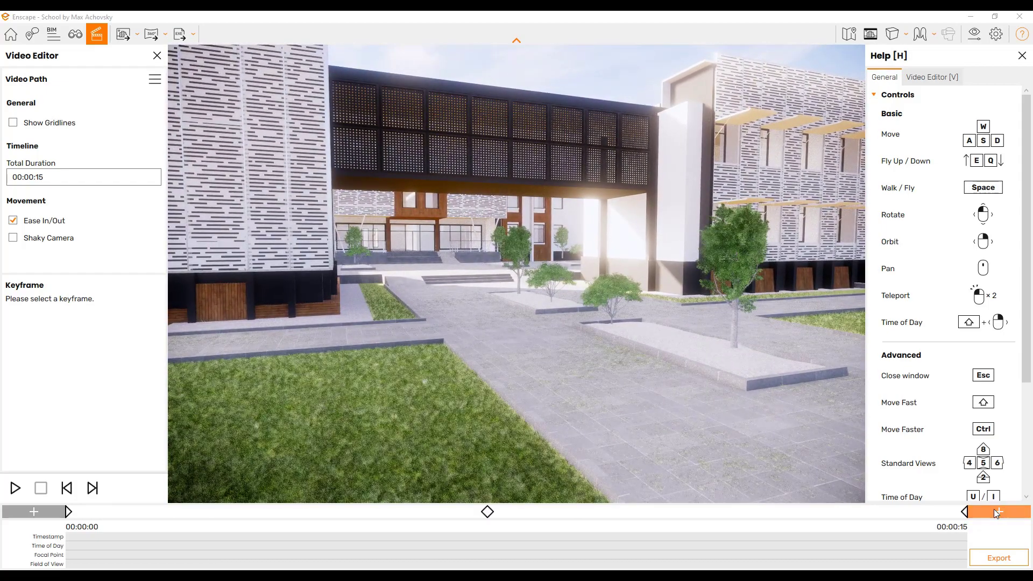
Override keyframe 2's timestamp to 00:00:04, preview the 9-second video, and open View Management
click(488, 512)
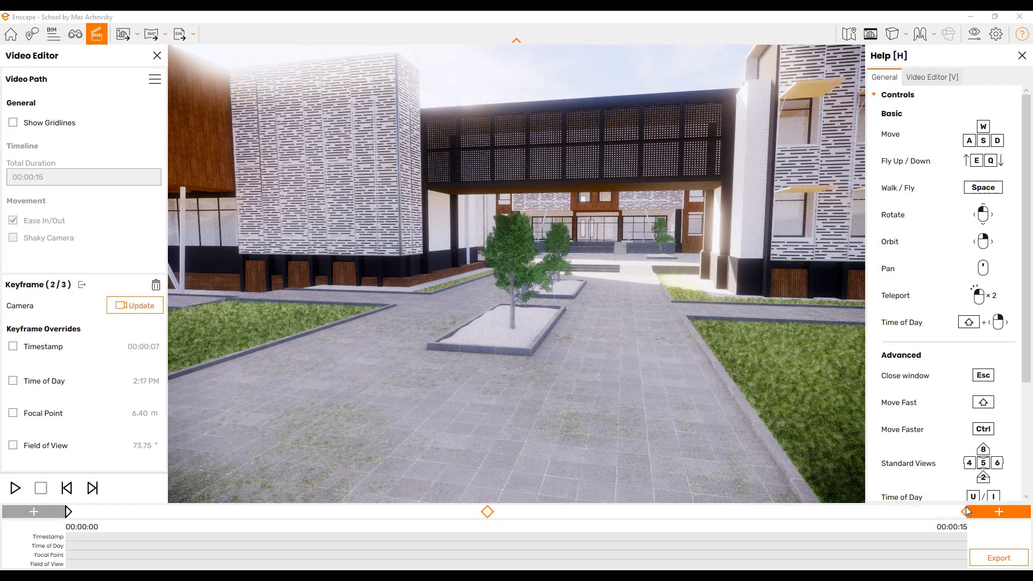
click(37, 349)
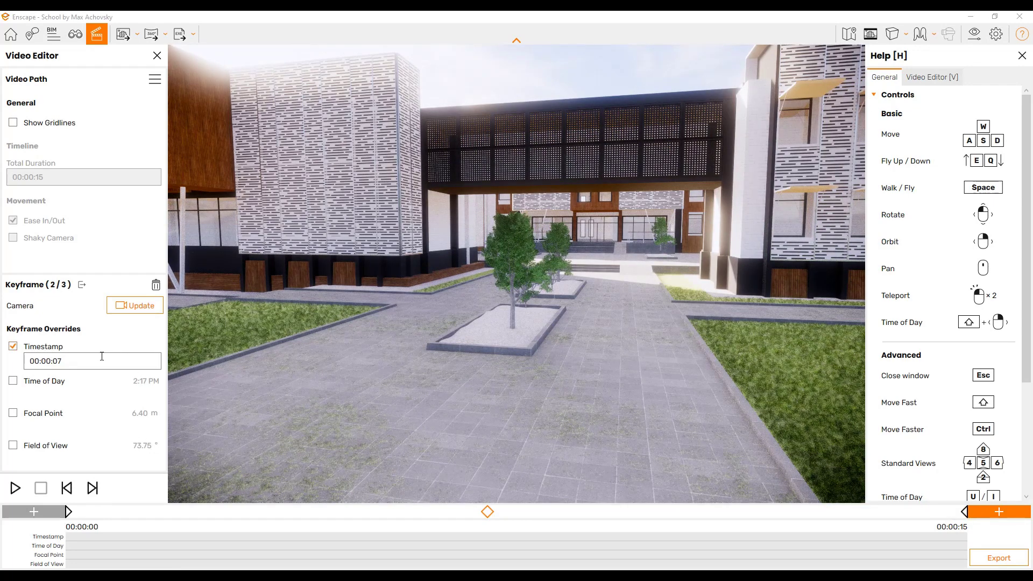
click(86, 361)
click(84, 419)
click(84, 418)
click(84, 418)
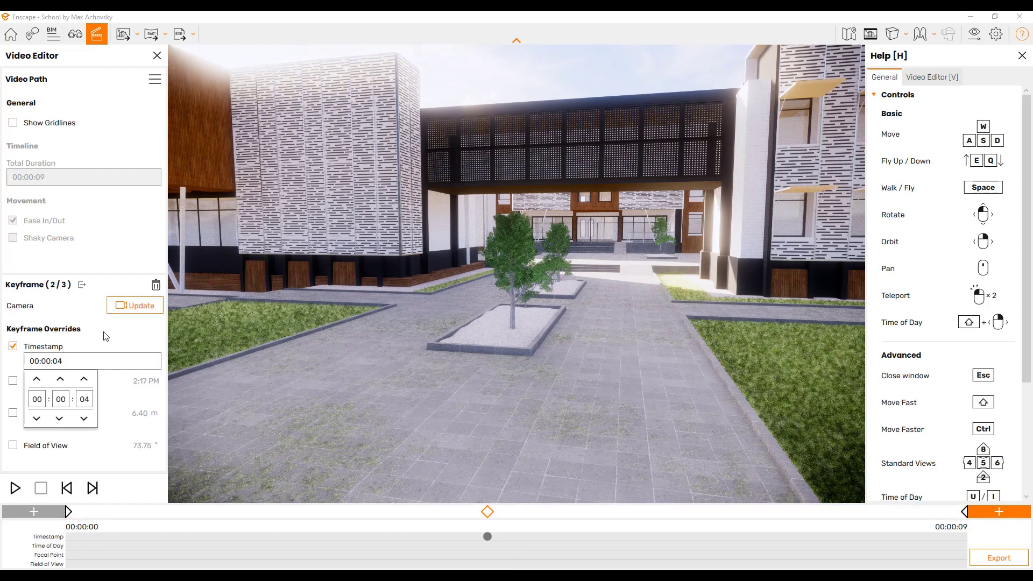
click(131, 306)
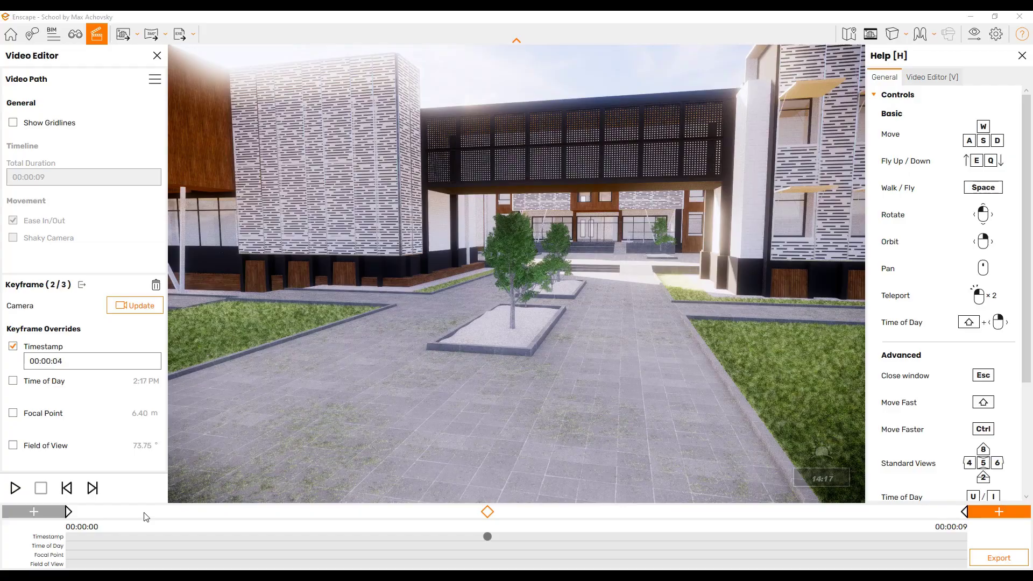
click(15, 488)
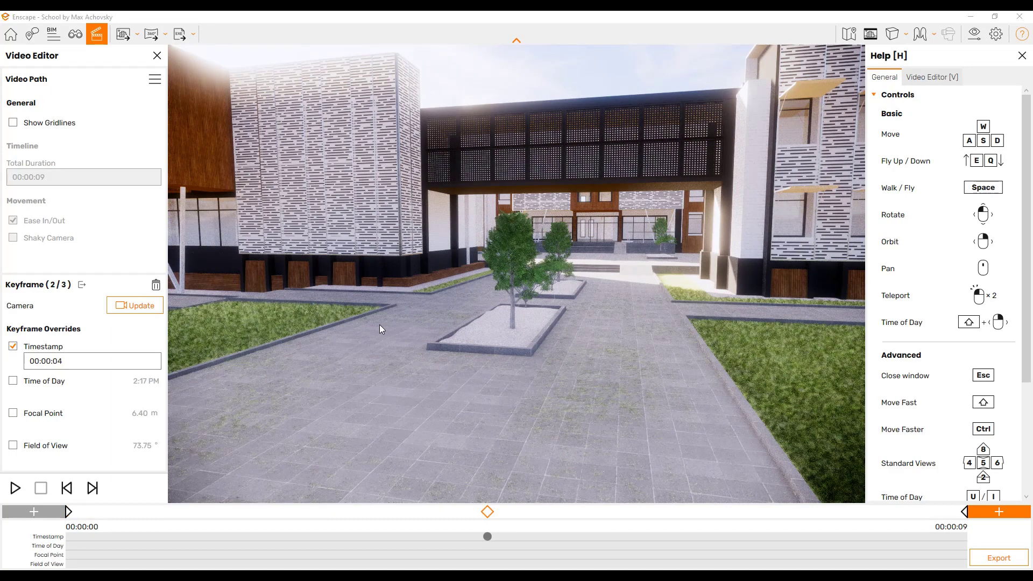
key(f)
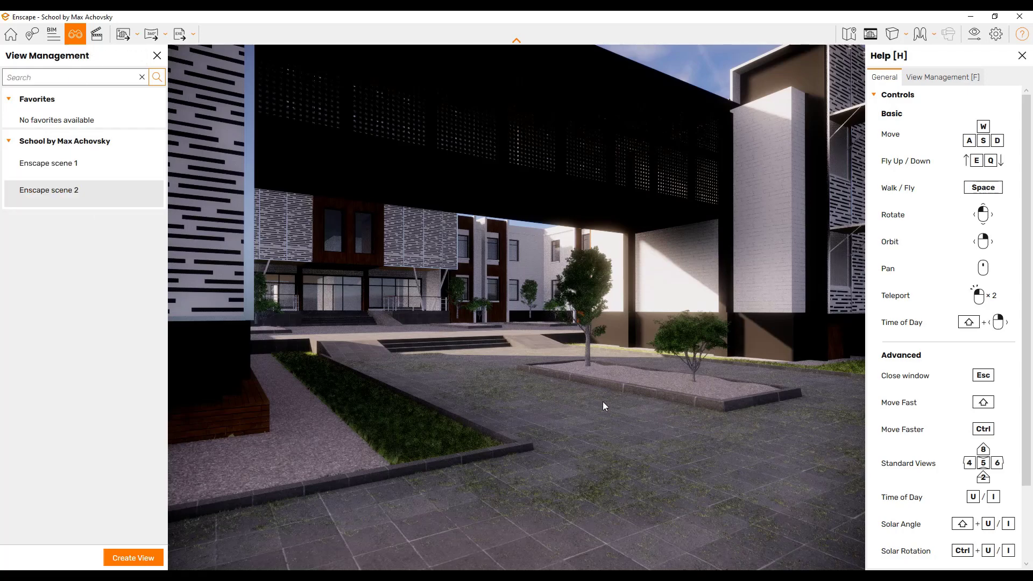
Create a new visual preset named 'Foggy Day'
click(973, 32)
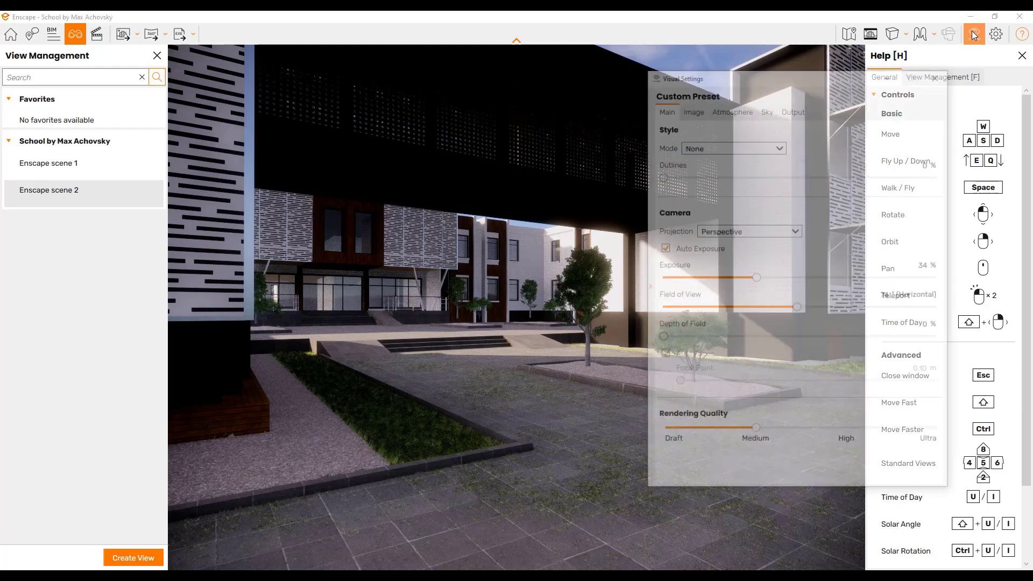
click(647, 287)
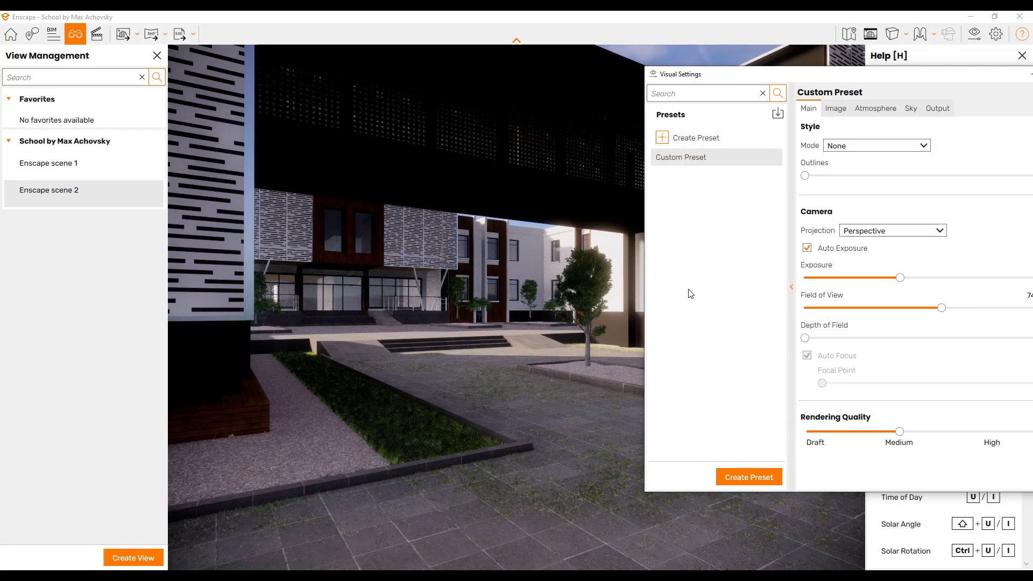
click(751, 477)
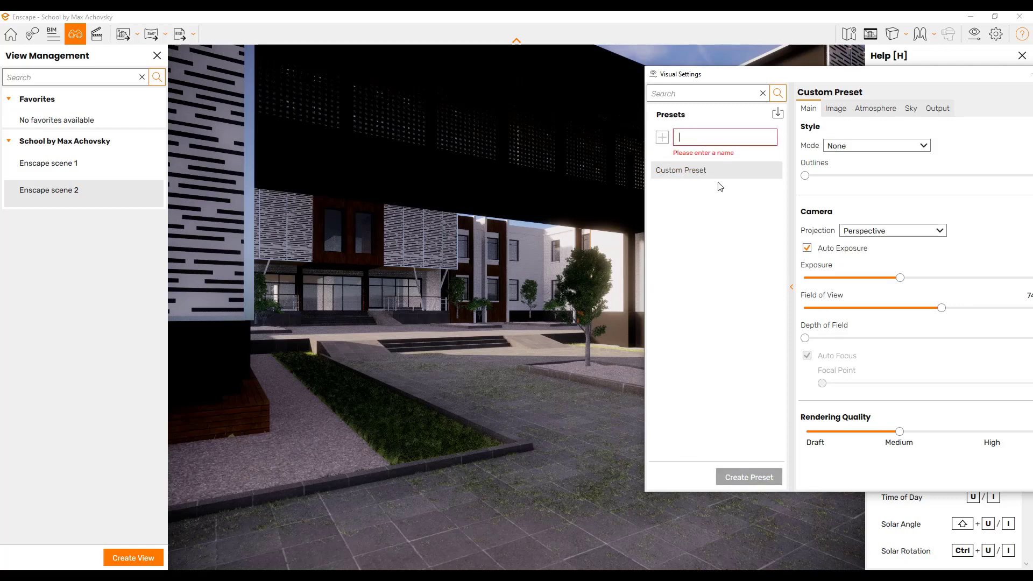
text(Foogy)
key(BackSpace)
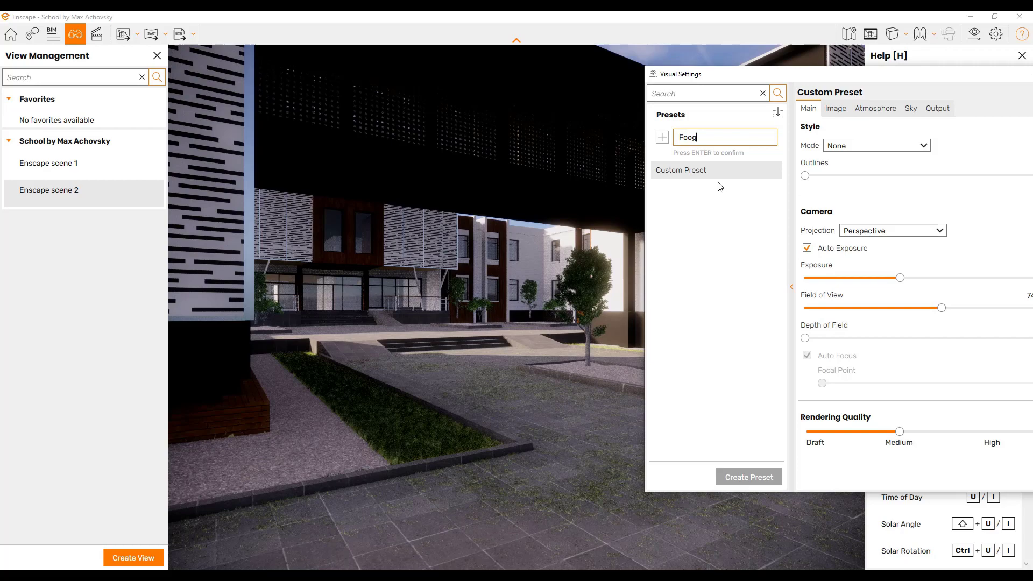
text(gy Day)
key(Return)
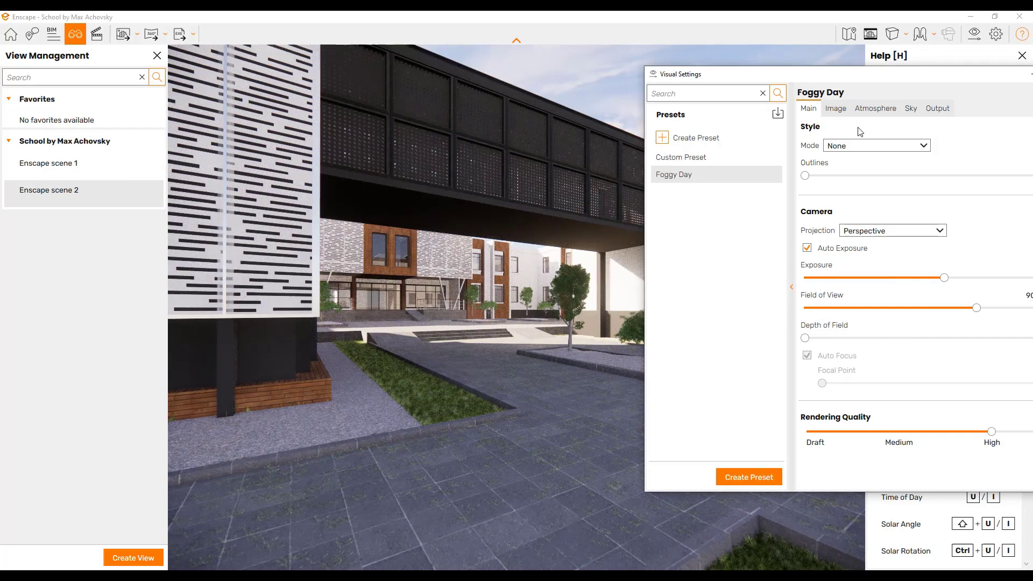
Give Foggy Day near-maximum fog, darker exposure and 100% cloud density
click(861, 109)
drag(833, 158, 1006, 159)
click(912, 110)
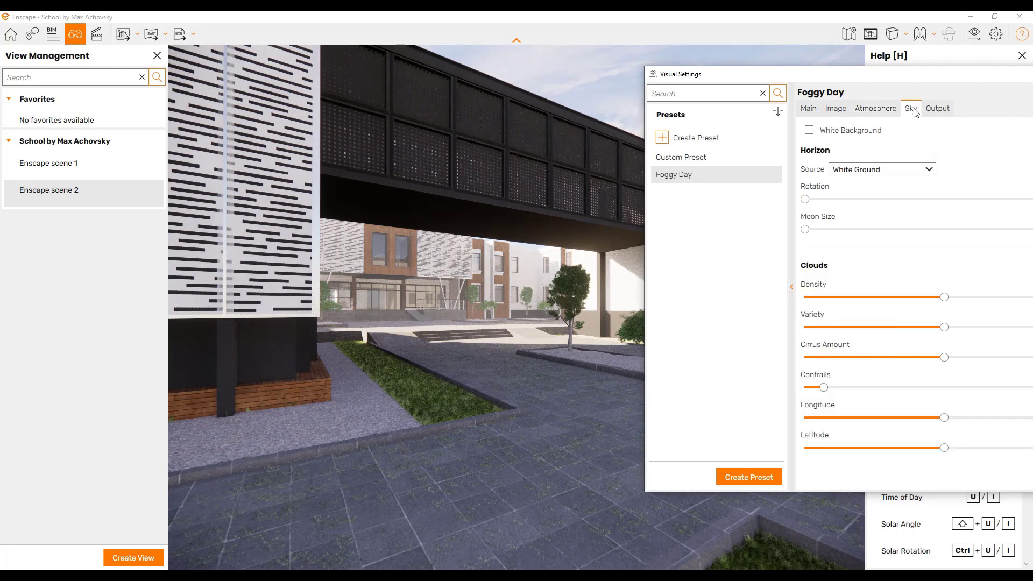
click(809, 108)
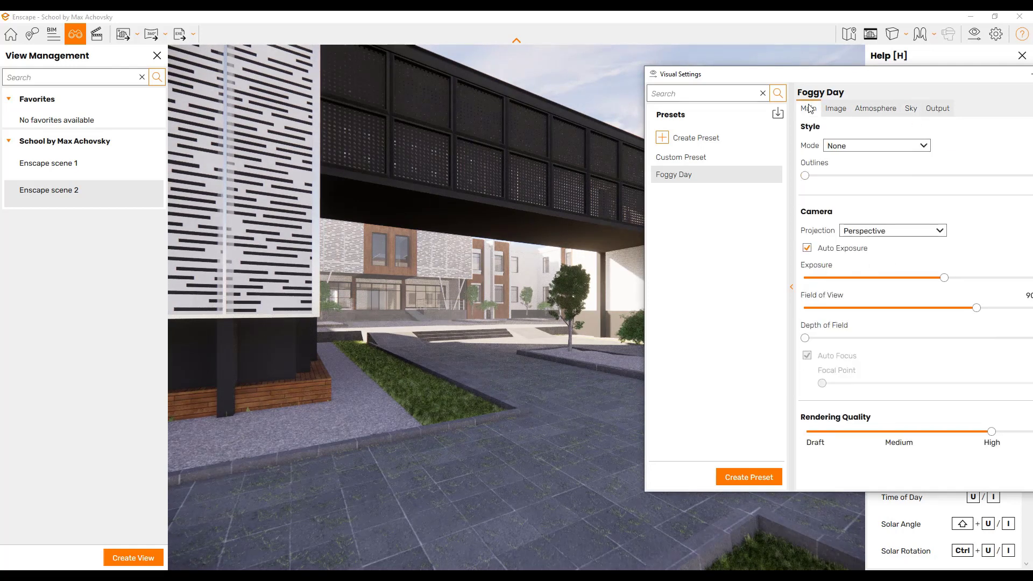
drag(944, 280, 899, 278)
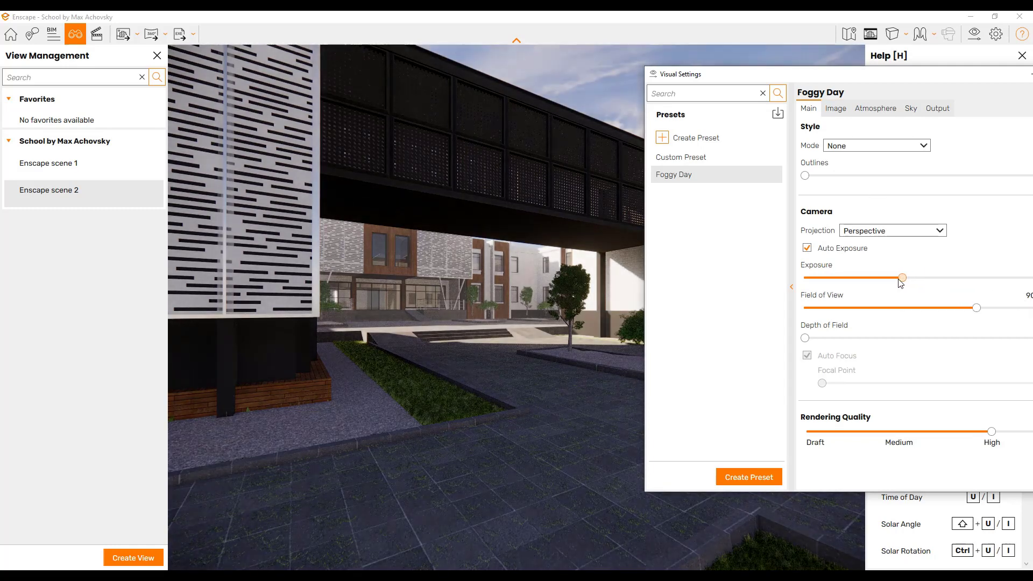
click(911, 108)
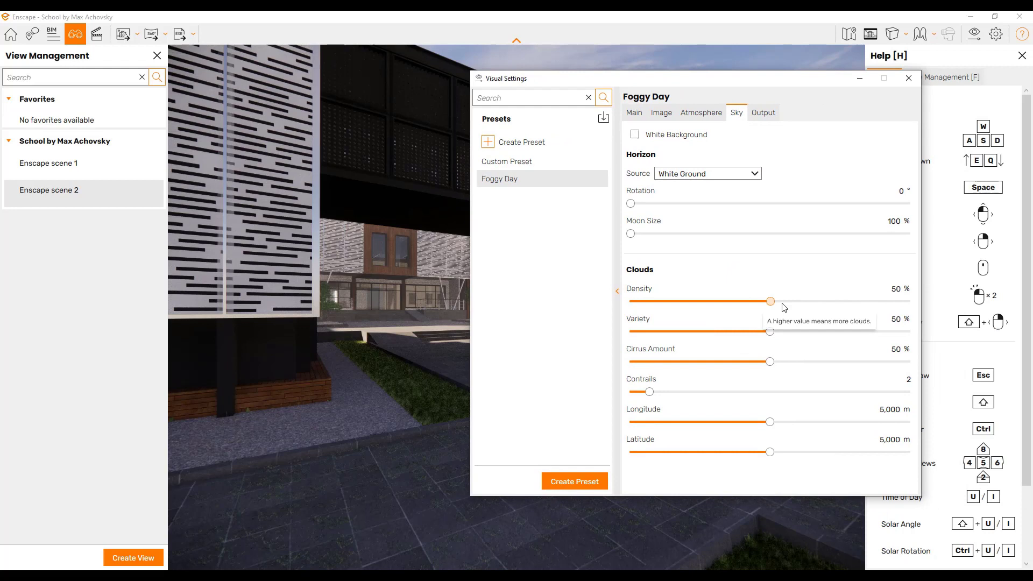
drag(782, 304, 915, 302)
Compare with Custom Preset, reselect Foggy Day, and show the Enscape scene 1 view
drag(743, 80, 892, 95)
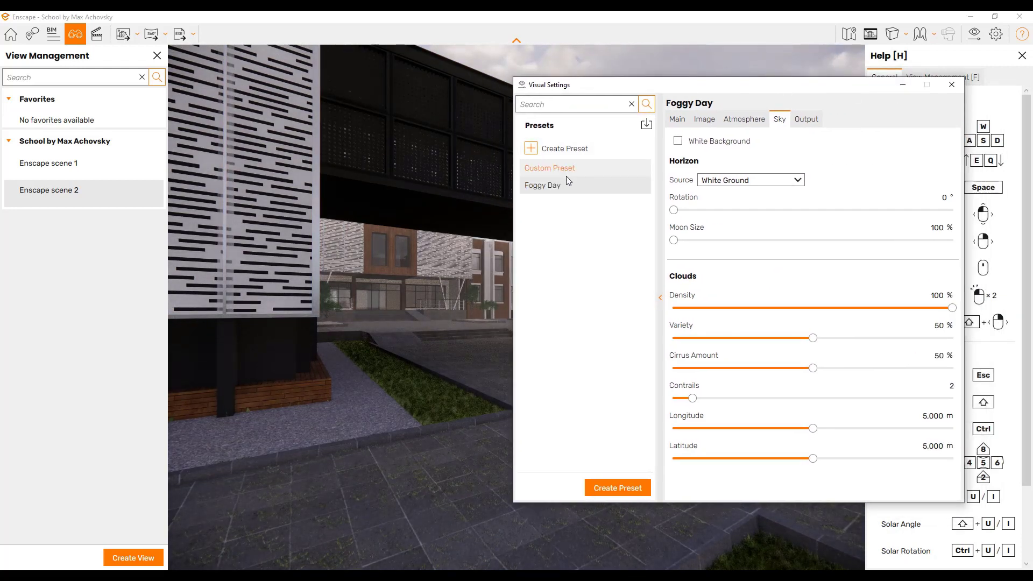
click(546, 168)
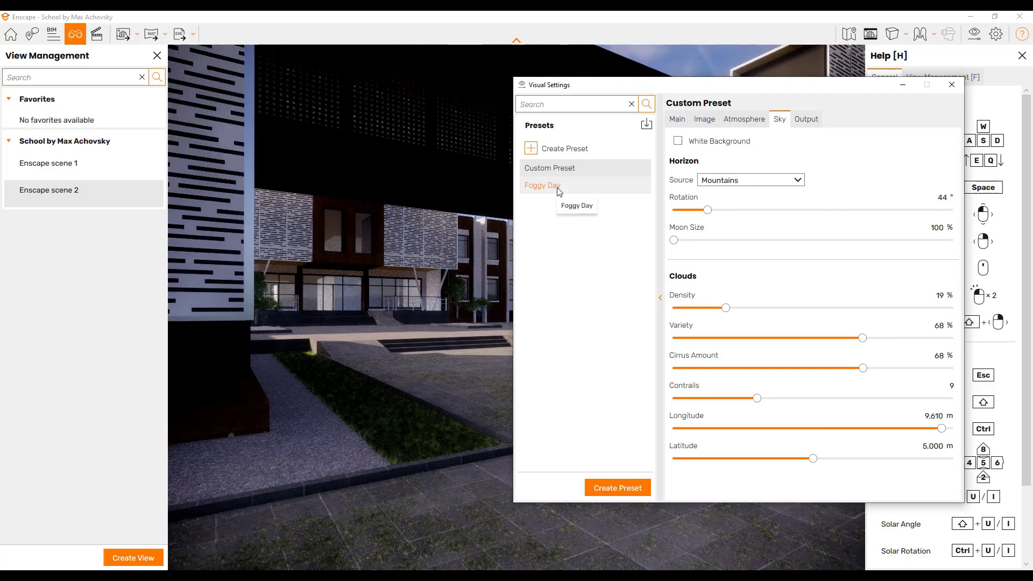
drag(668, 96, 581, 394)
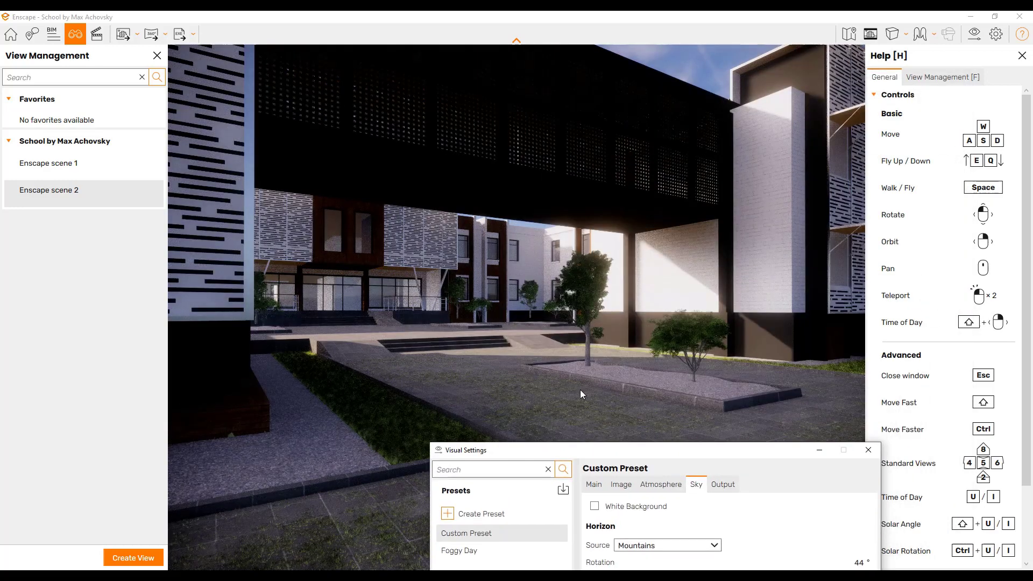
click(582, 189)
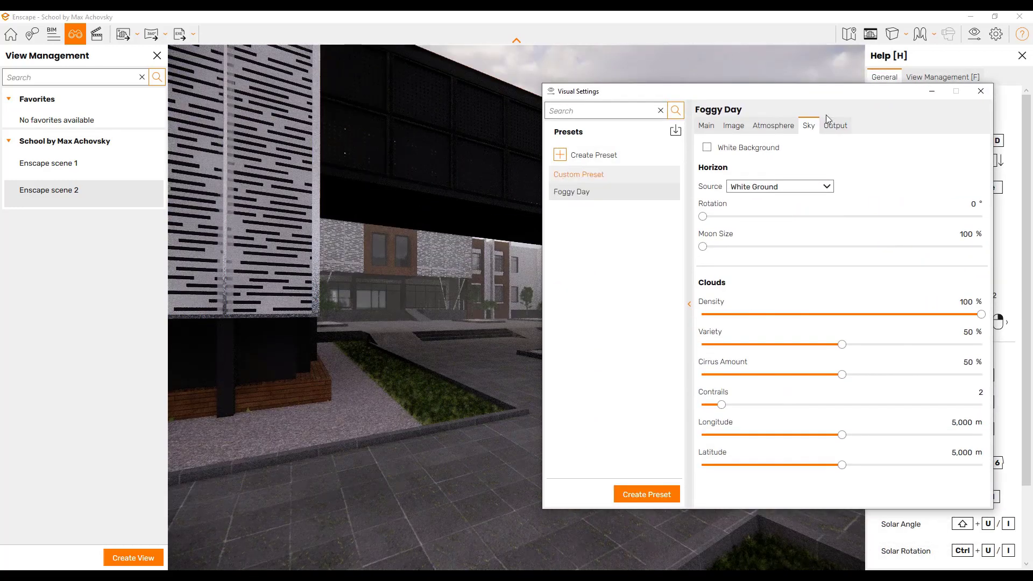
key(Escape)
click(51, 164)
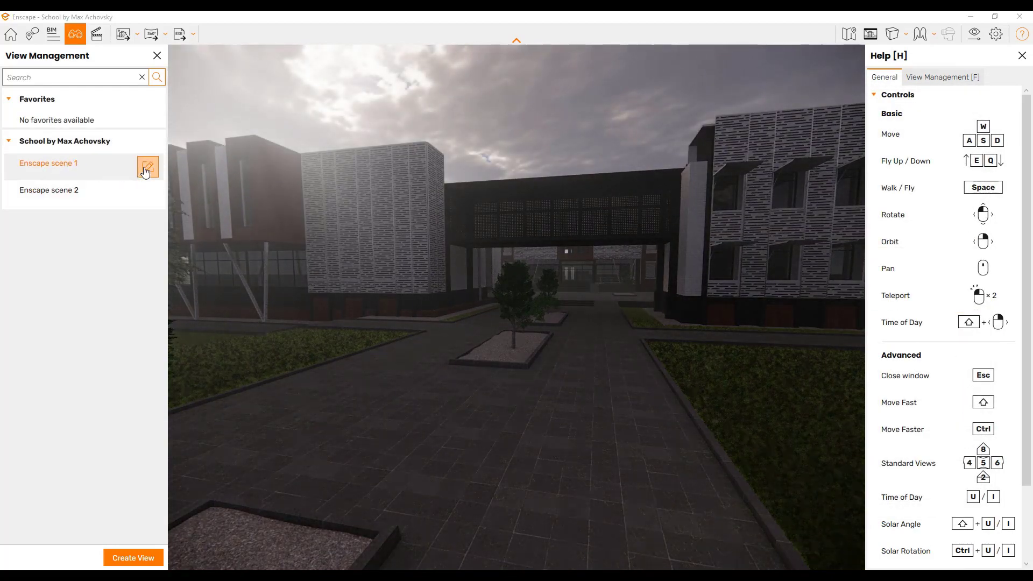
Link the Foggy Day preset to Enscape scene 1 and save
click(146, 167)
click(92, 135)
click(42, 159)
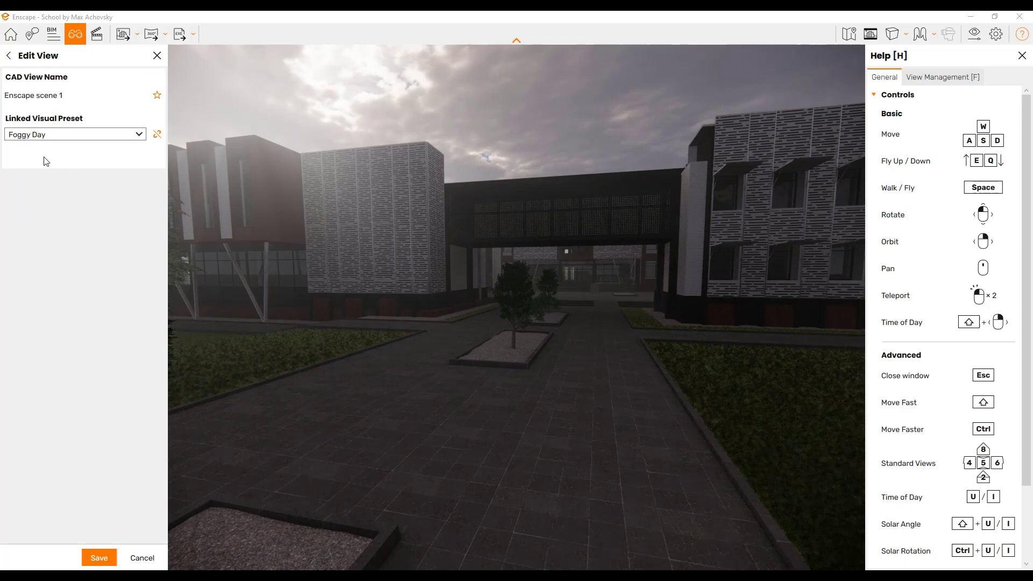
click(100, 558)
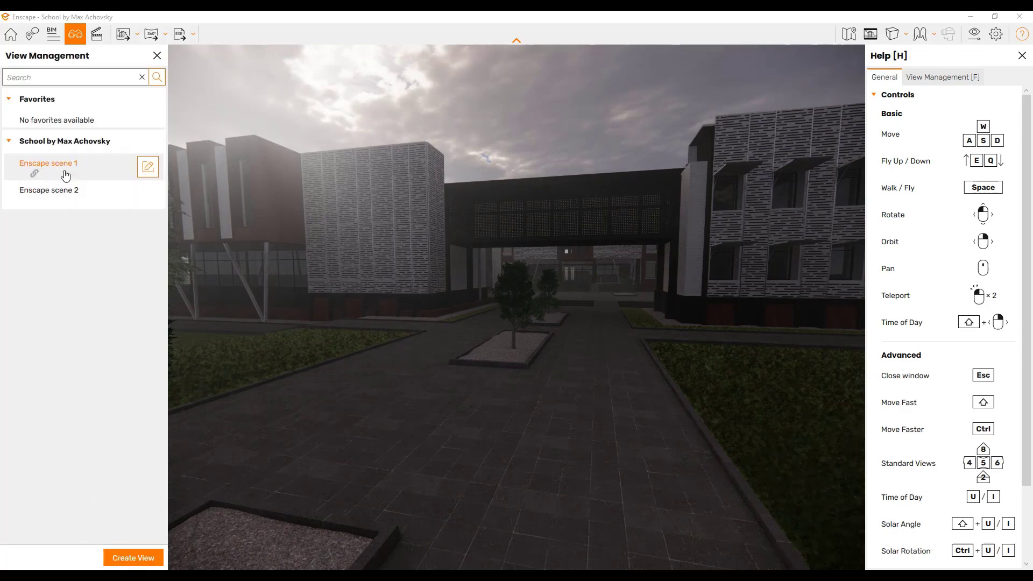
Edit Enscape scene 2 and choose Custom Preset as its linked visual preset
click(55, 191)
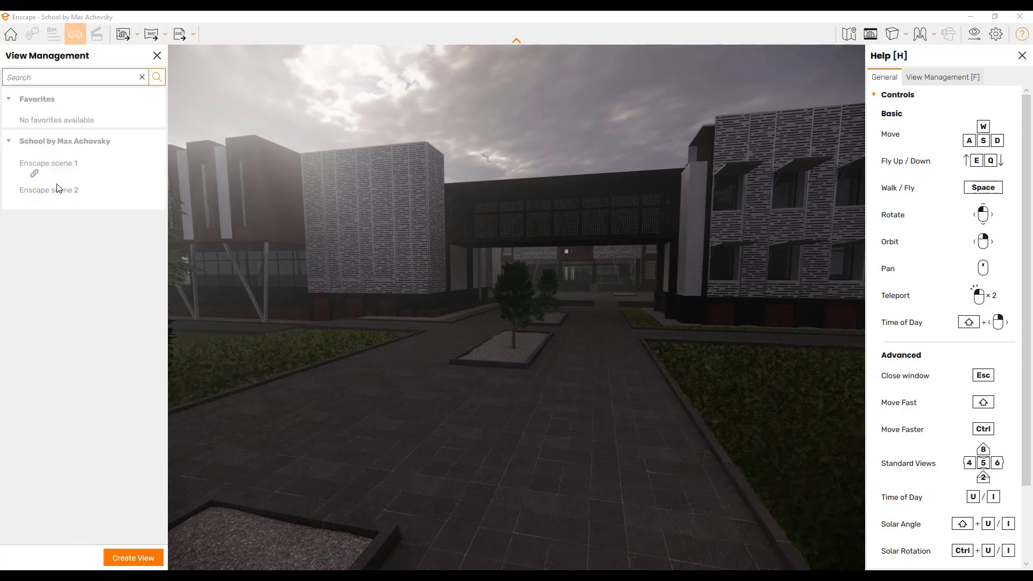
click(148, 193)
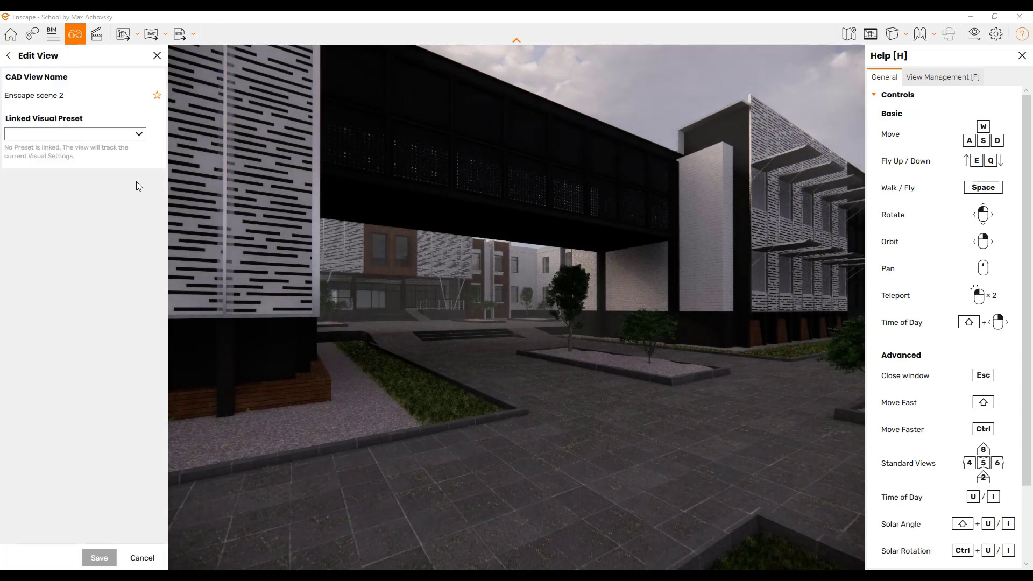
click(92, 135)
click(37, 151)
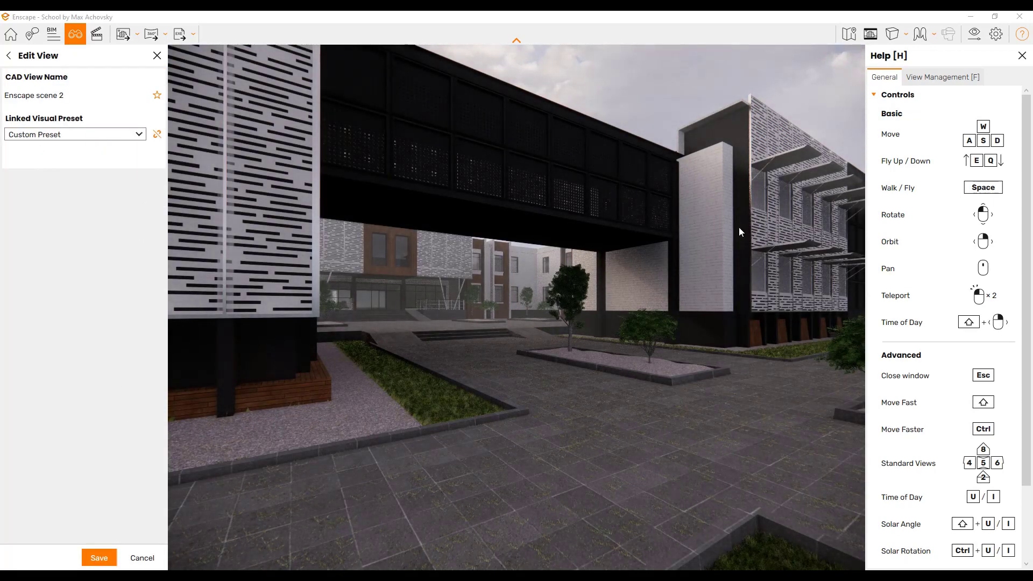
Create a new visual preset named 'Sunny Day'
click(975, 34)
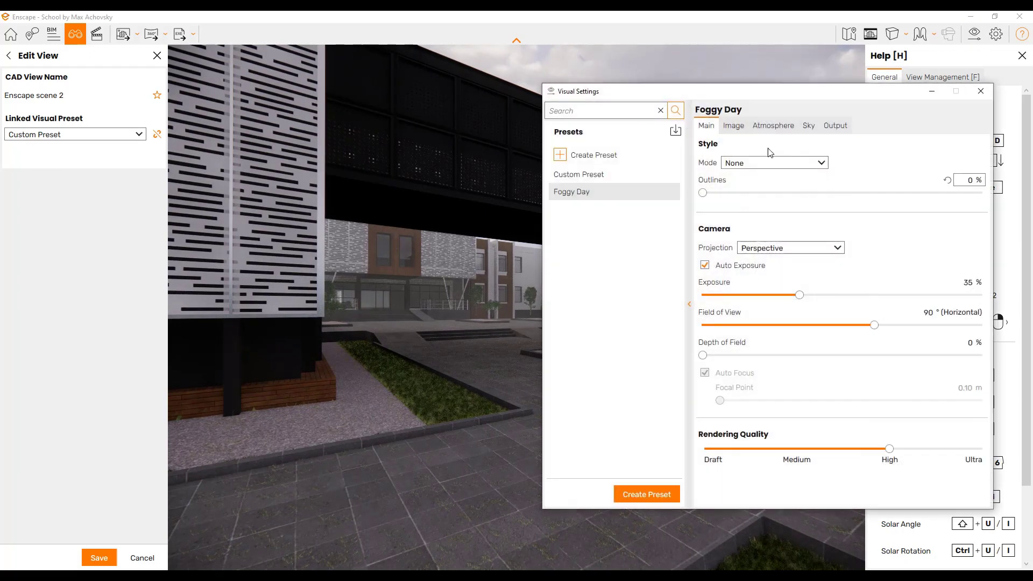
click(595, 156)
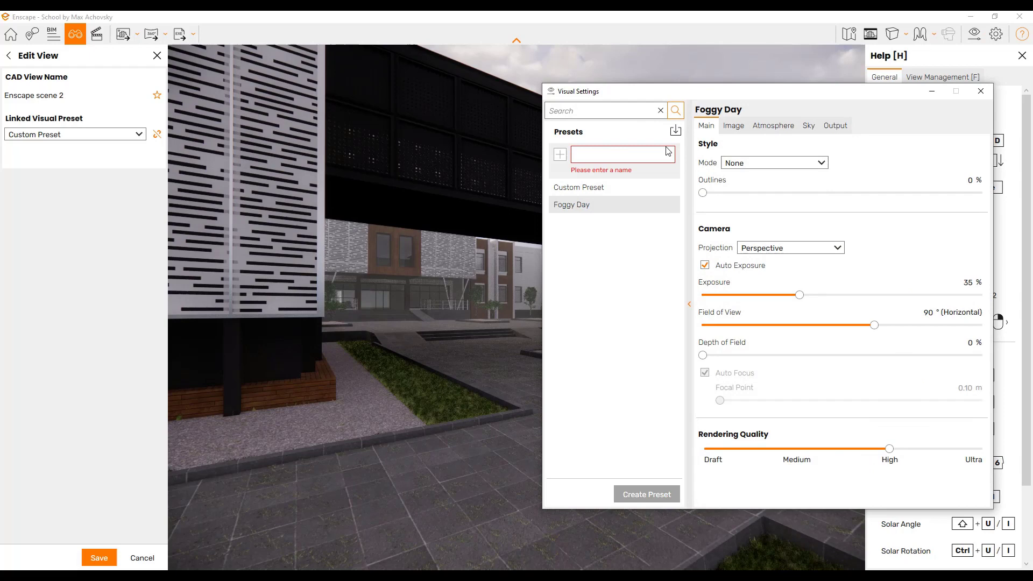
text(Sunny)
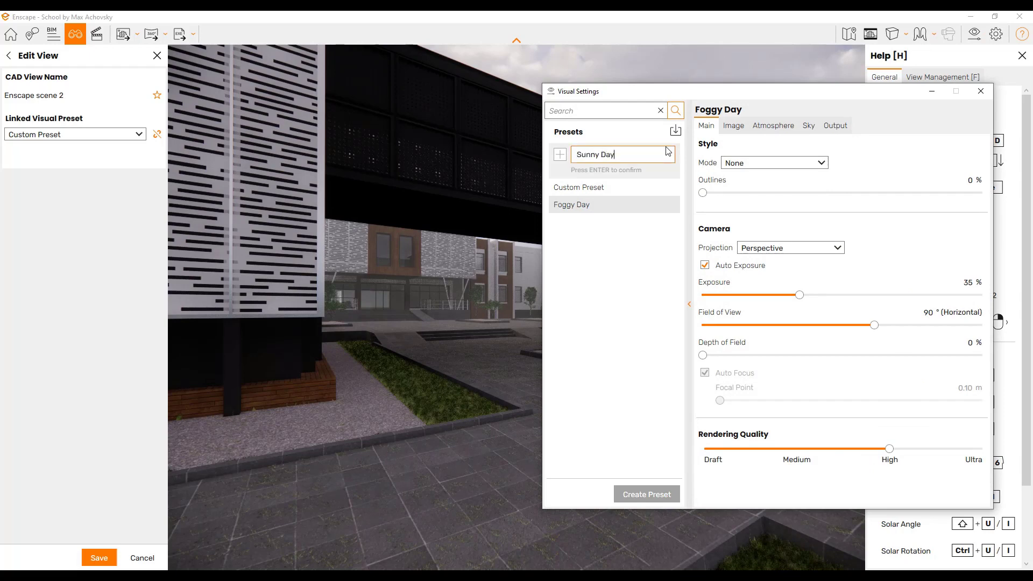
text( Day)
key(Return)
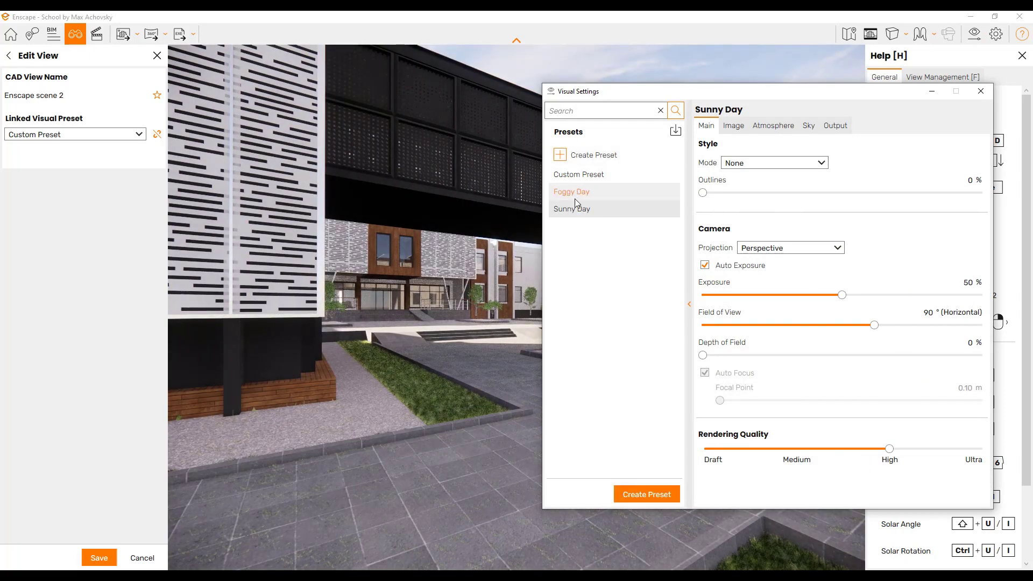
Give Sunny Day 0% fog, 23% cloud density and 54% exposure
click(774, 125)
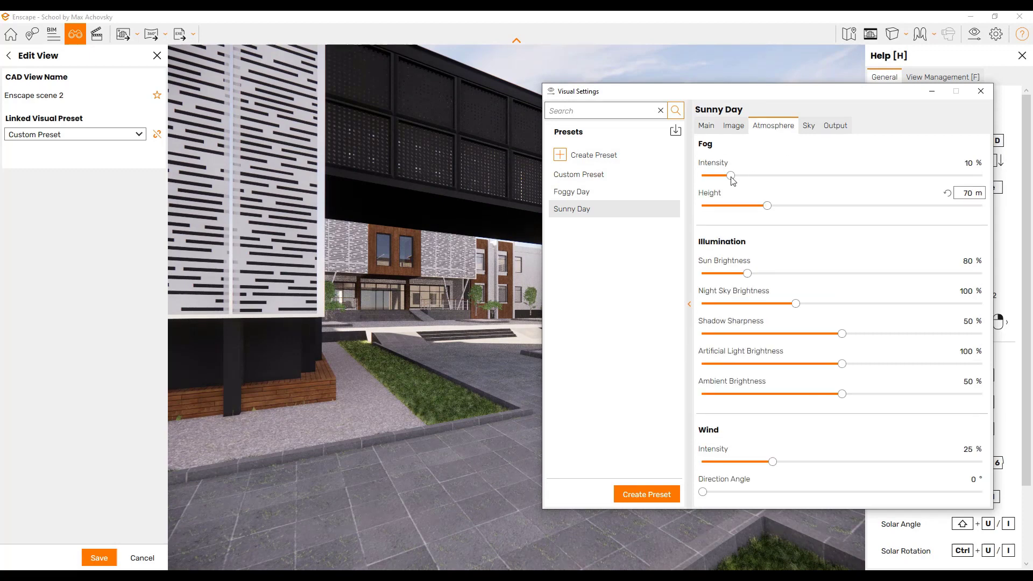
drag(731, 177, 700, 176)
click(808, 125)
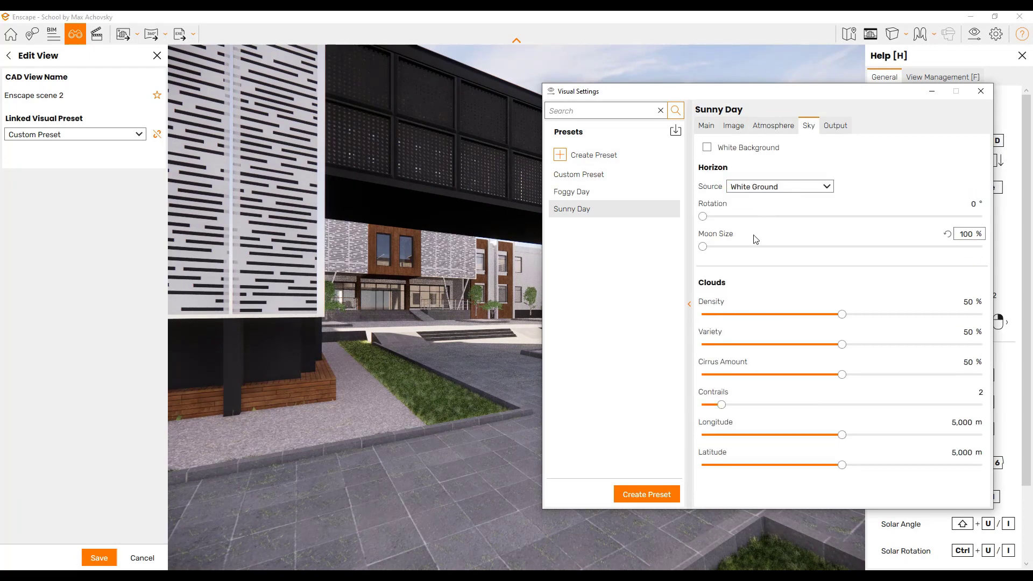
drag(842, 314, 767, 314)
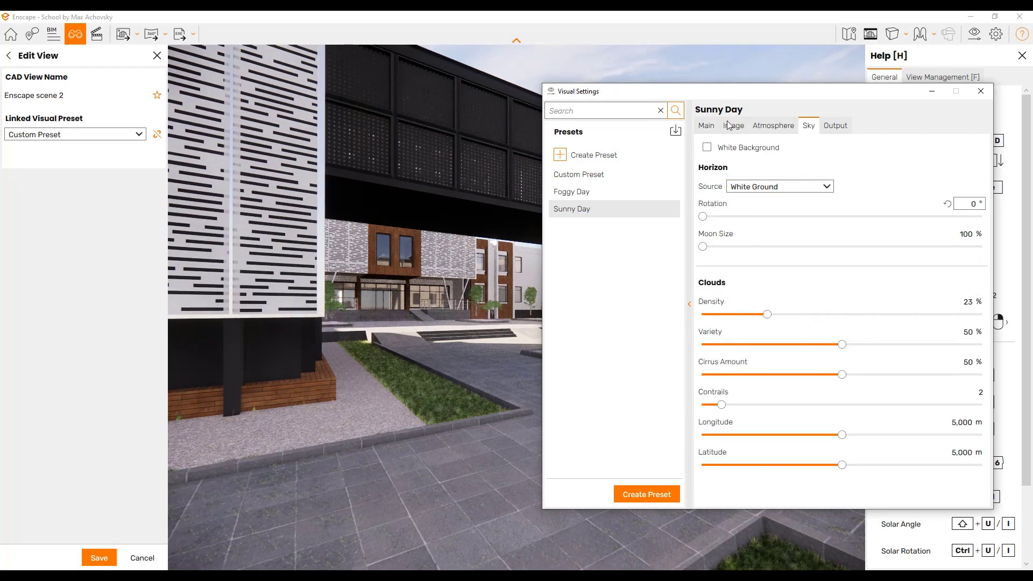
click(706, 126)
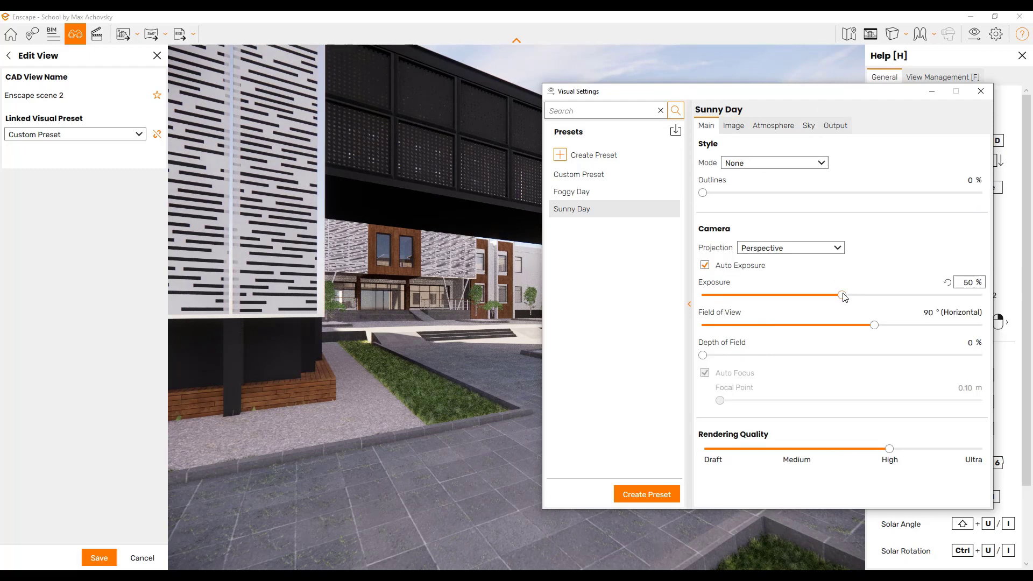
drag(842, 295, 854, 294)
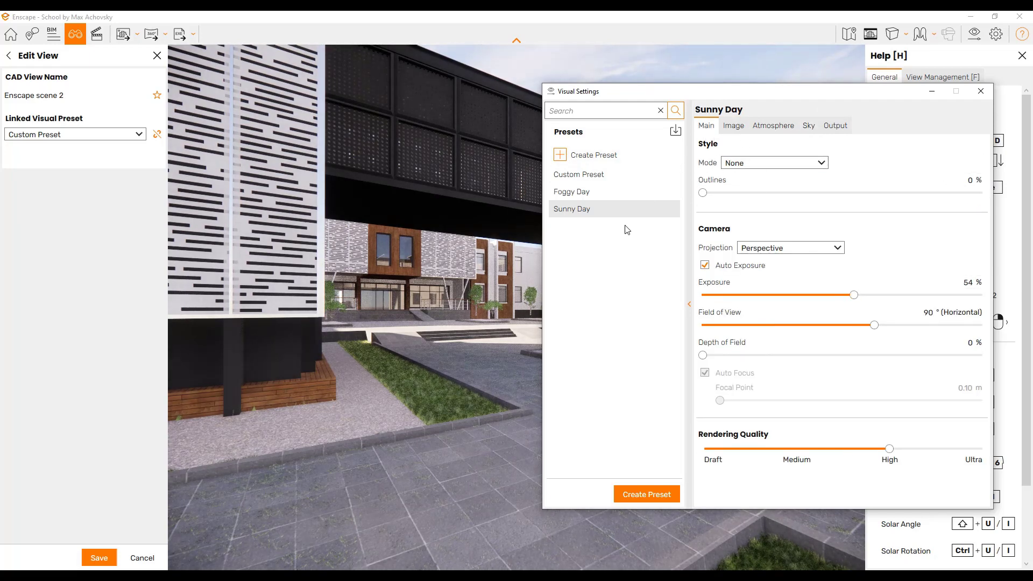
click(578, 193)
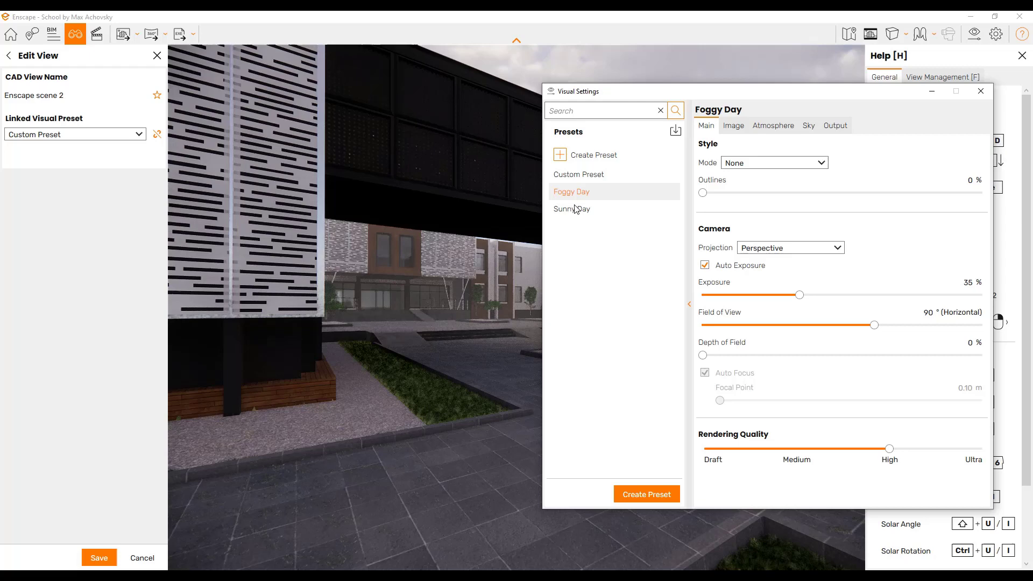
click(576, 208)
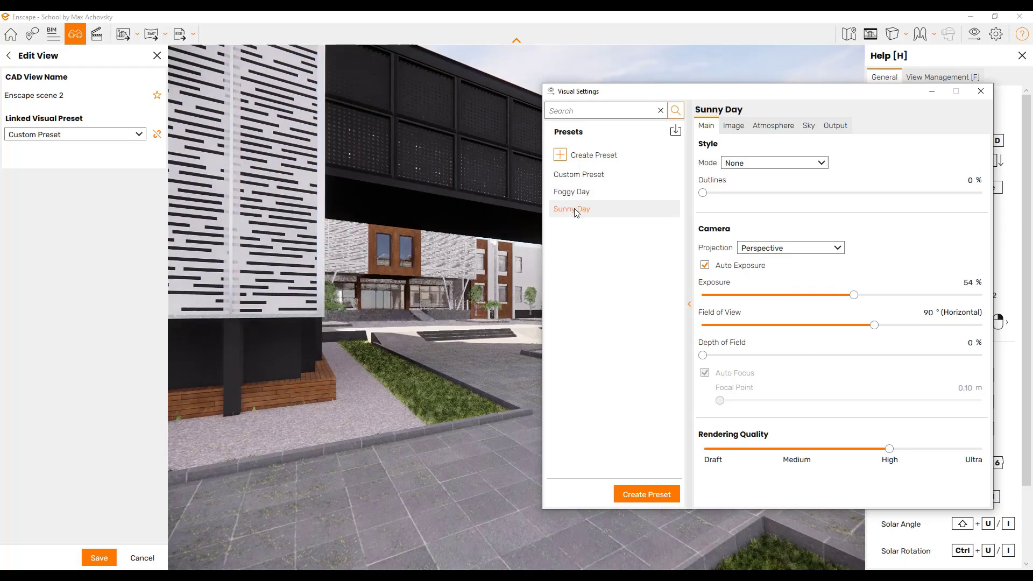
Link the Sunny Day preset to the view, save it, and check Enscape scene 2
click(982, 92)
click(78, 138)
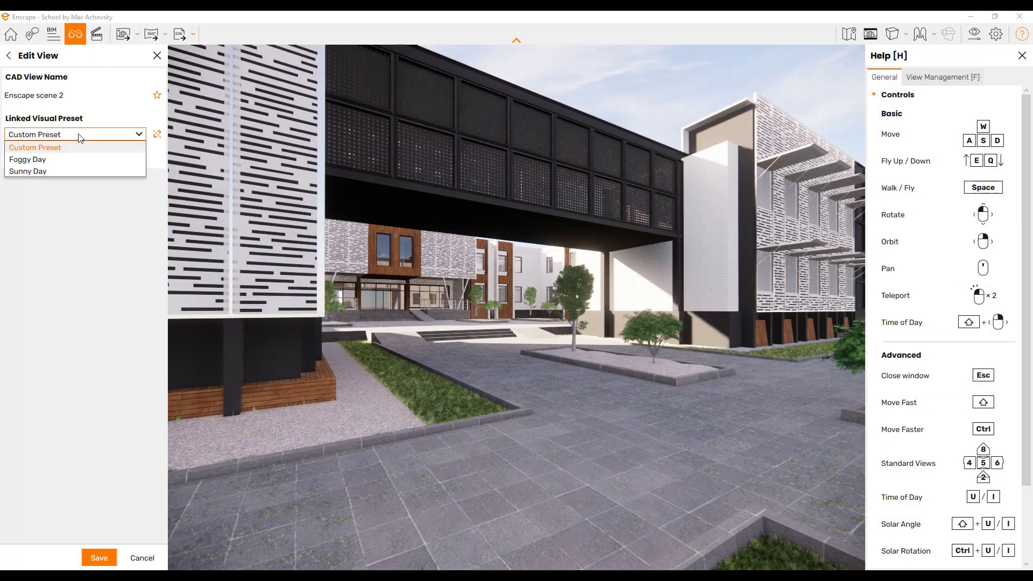
click(57, 170)
click(98, 559)
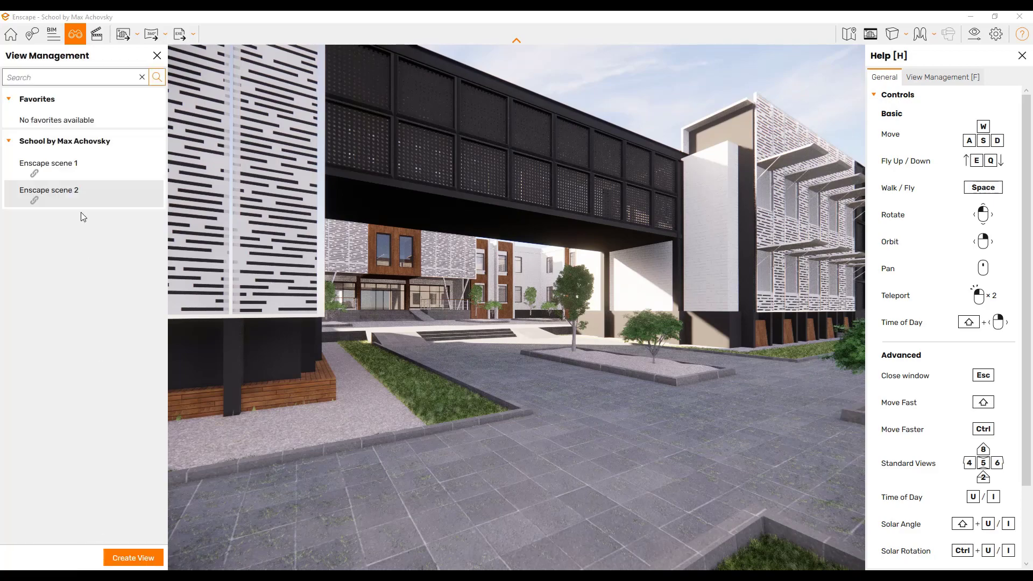
click(63, 193)
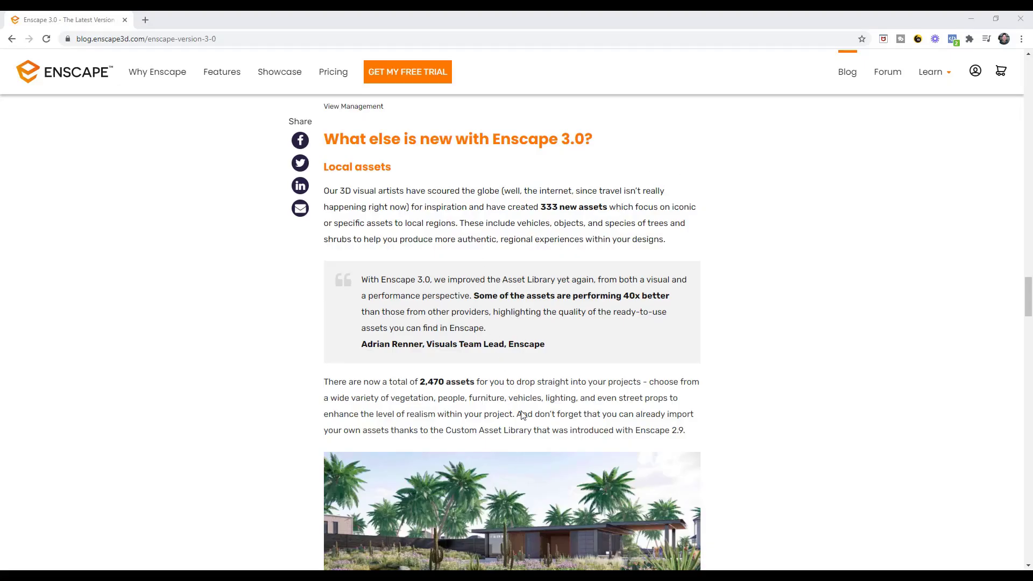
Read from Local assets down to presets connected to 3D views, highlighting 'specific assets to local regions'
scroll(469, 172, down, 1)
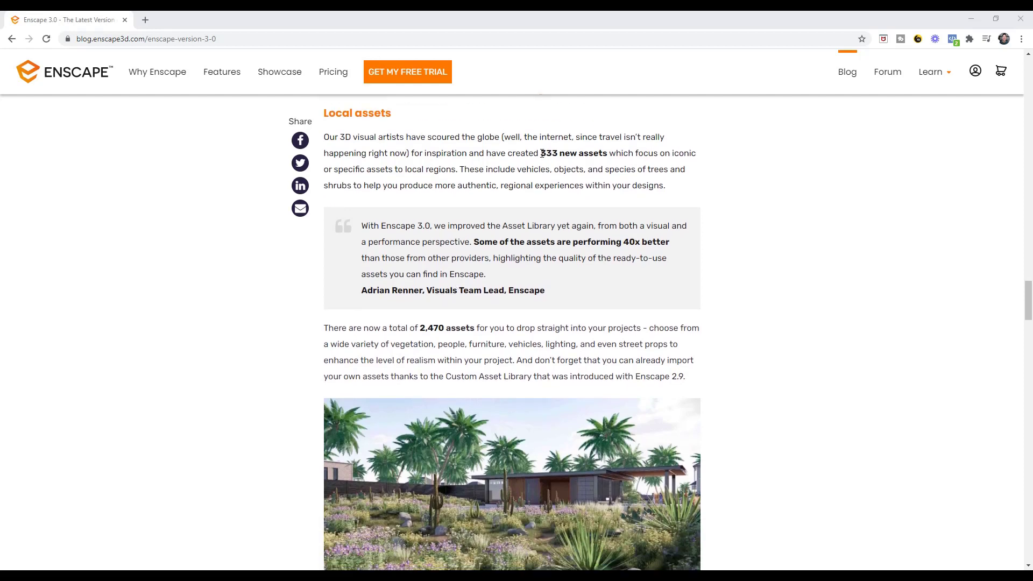
drag(455, 171, 332, 178)
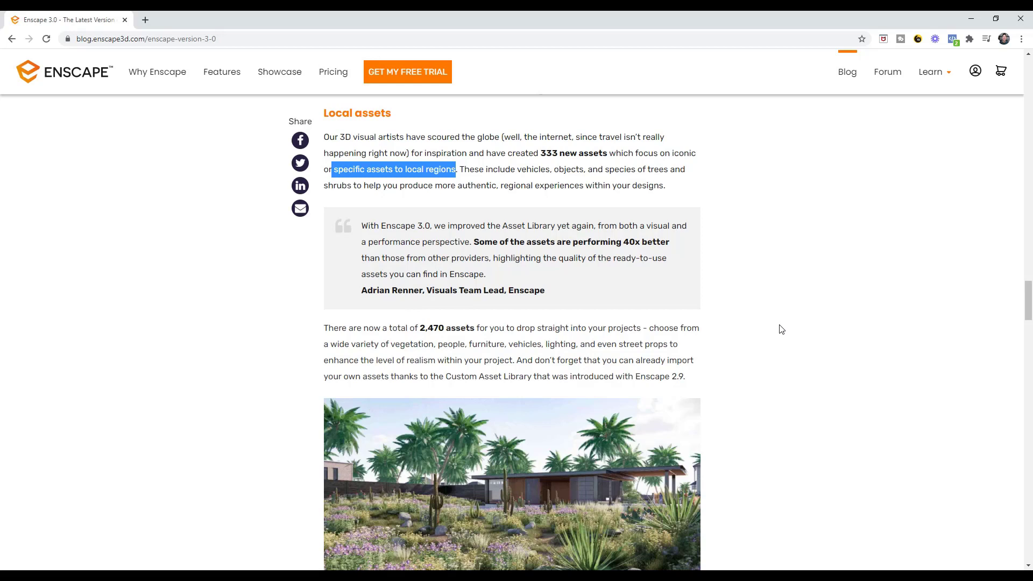
scroll(763, 344, down, 2)
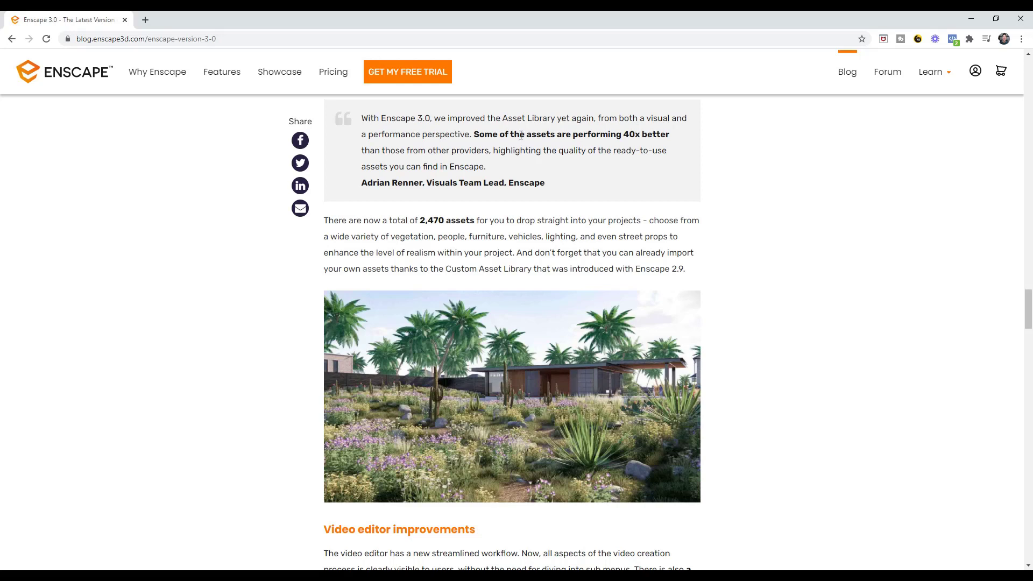
scroll(589, 224, down, 8)
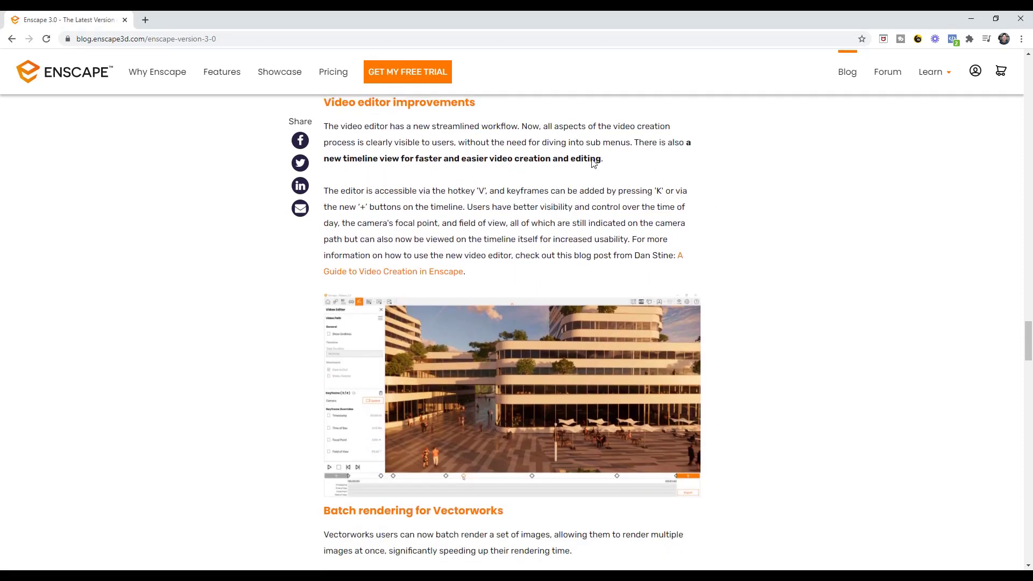
scroll(326, 253, up, 1)
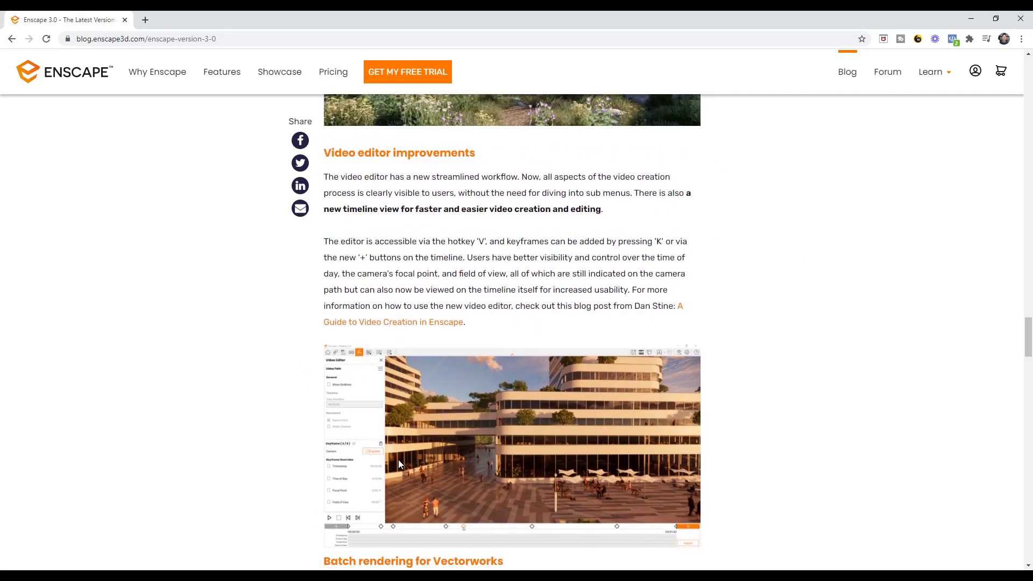
scroll(618, 342, down, 7)
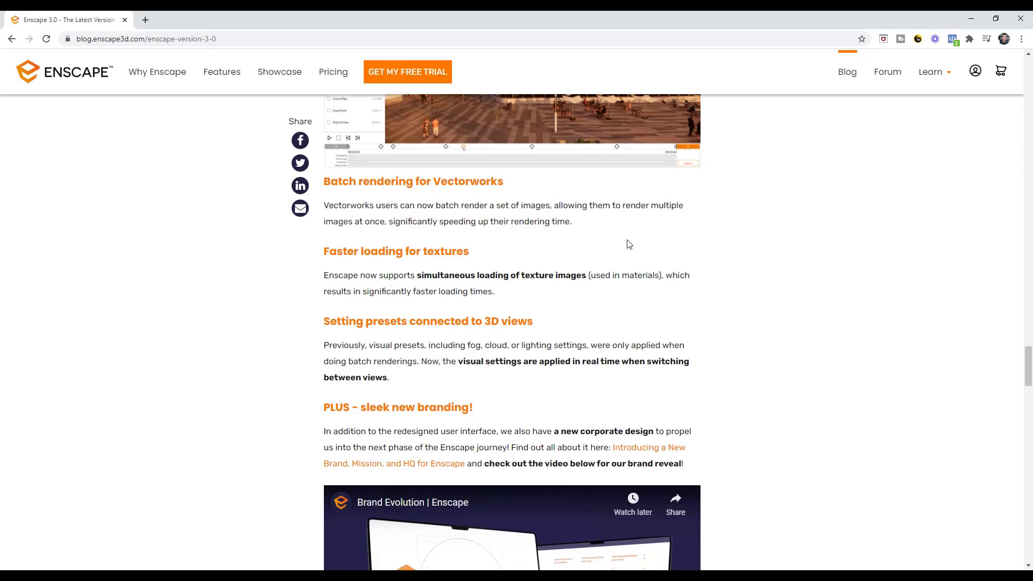
scroll(630, 243, down, 2)
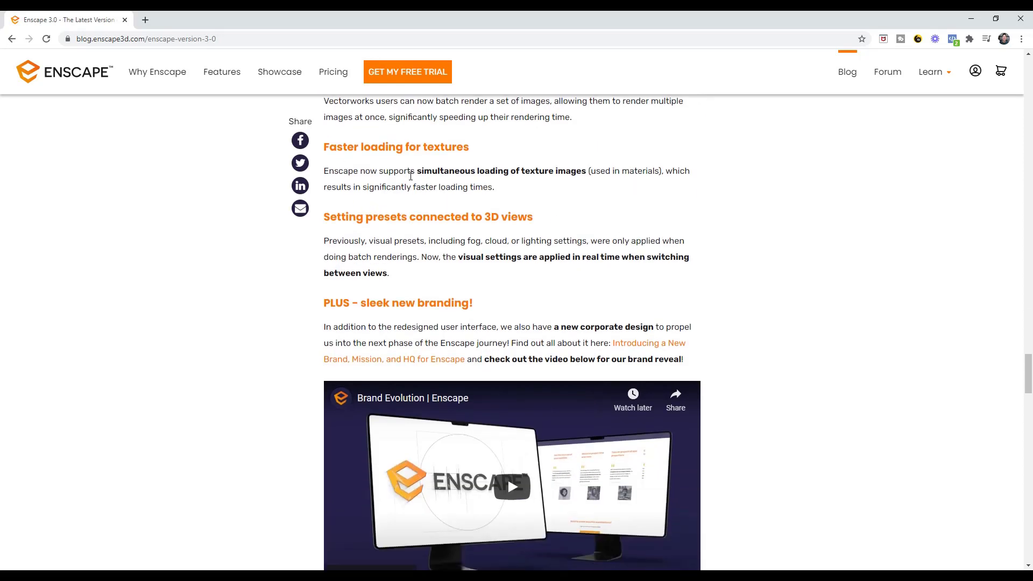
Highlight the simultaneous texture loading phrase, read down to the branding, then return to the 2,470 assets paragraph
drag(418, 171, 582, 171)
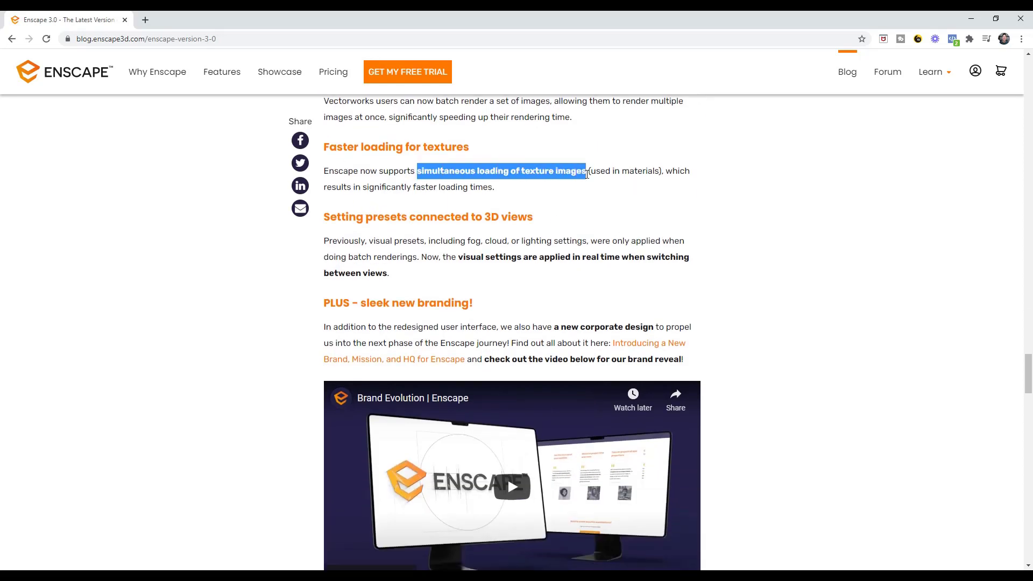
click(574, 172)
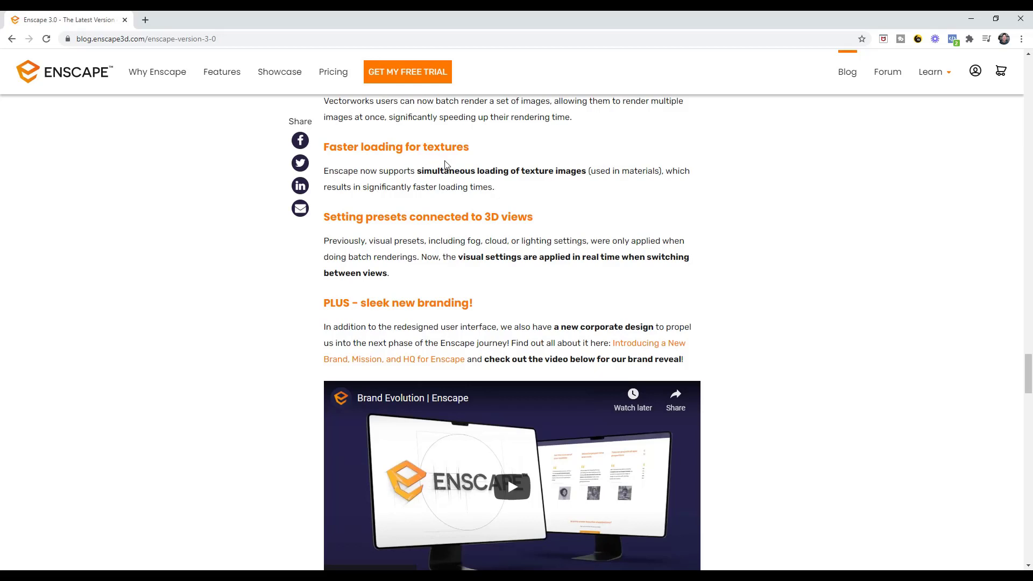
scroll(404, 288, down, 1)
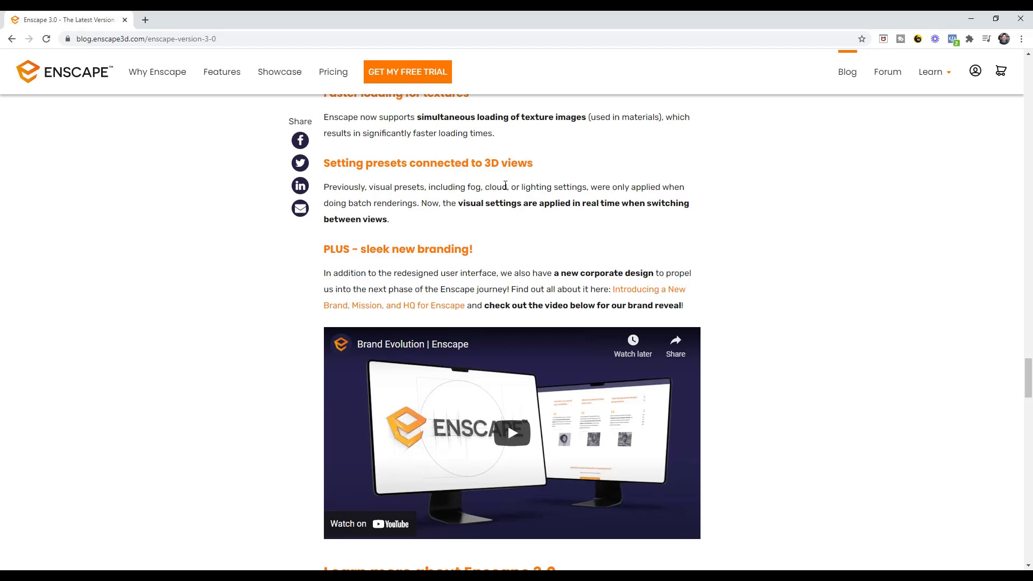
scroll(455, 234, down, 2)
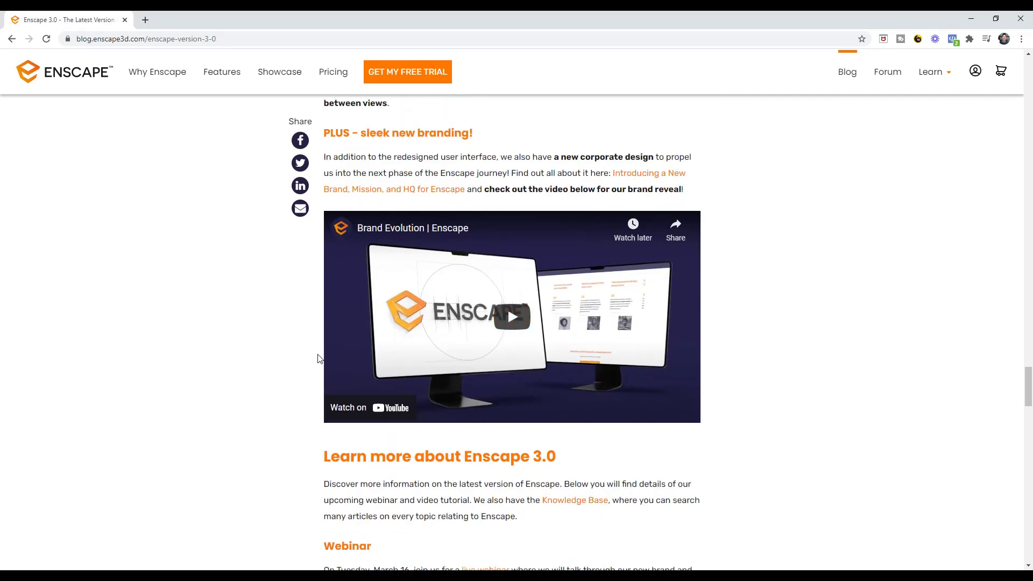
scroll(355, 415, up, 1)
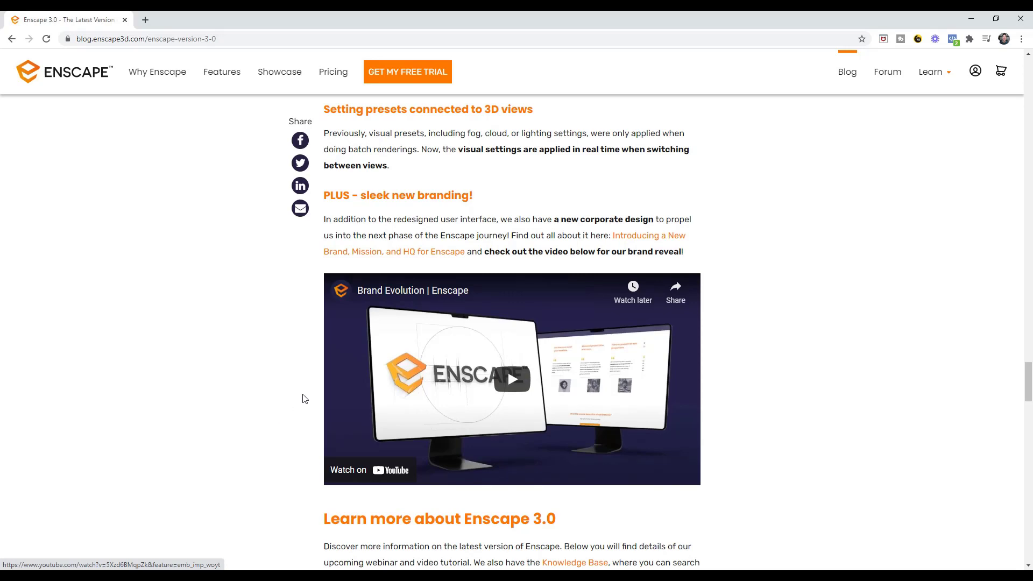
scroll(547, 318, up, 15)
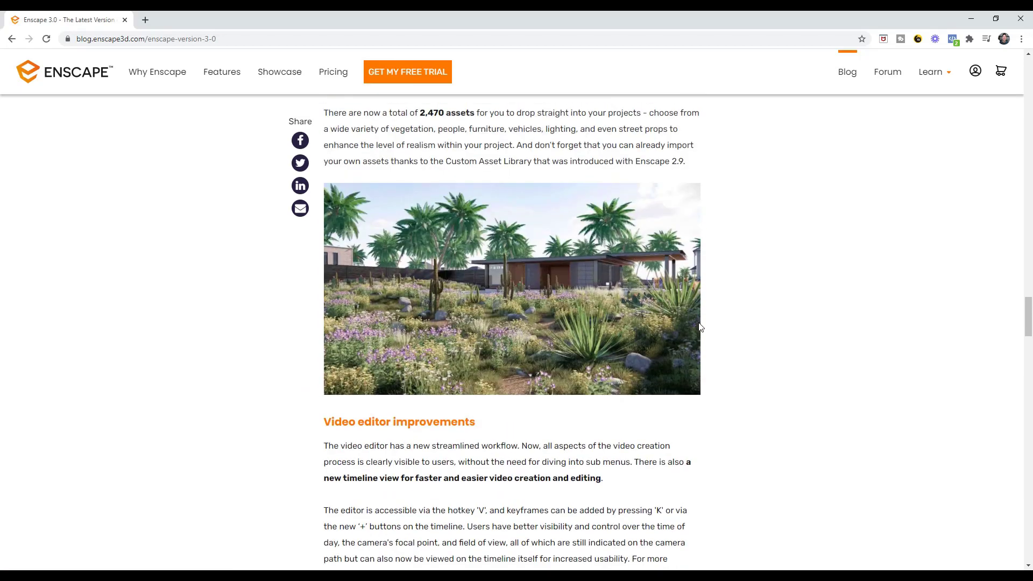
Scroll up to the View Management image, then back down to the Asset Library quote about 40x performance
scroll(700, 327, up, 11)
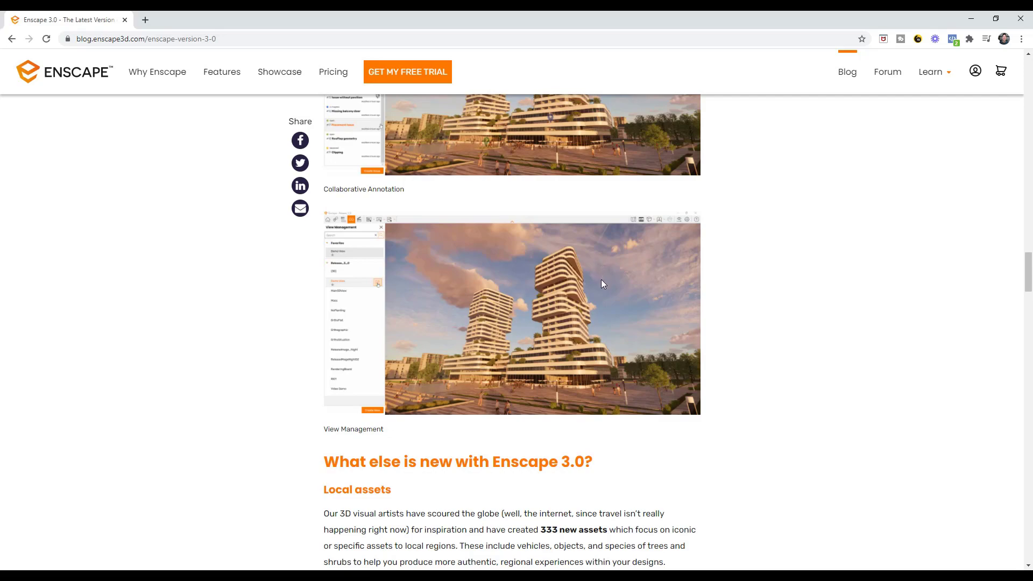
scroll(624, 315, down, 7)
scroll(652, 334, down, 9)
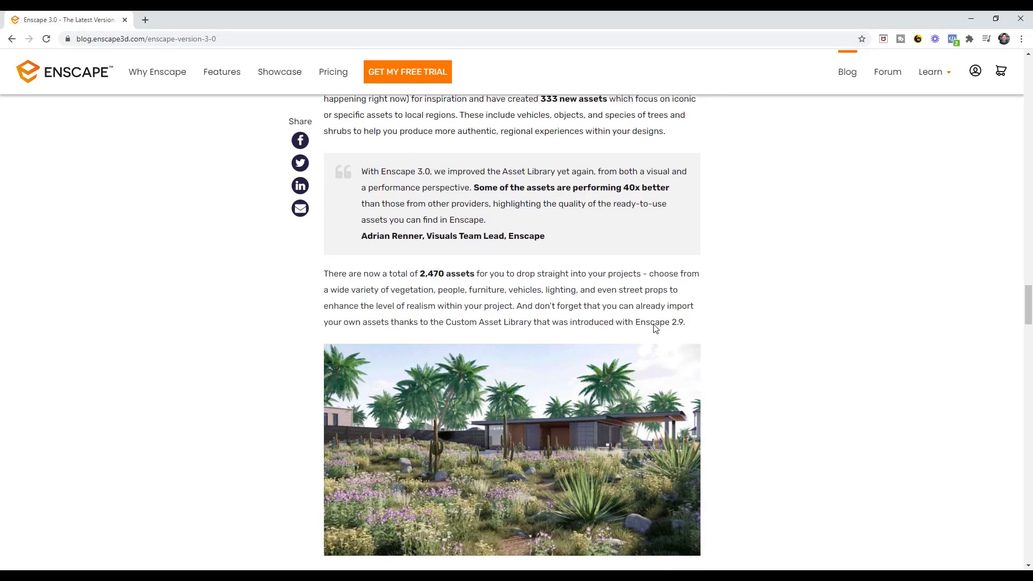